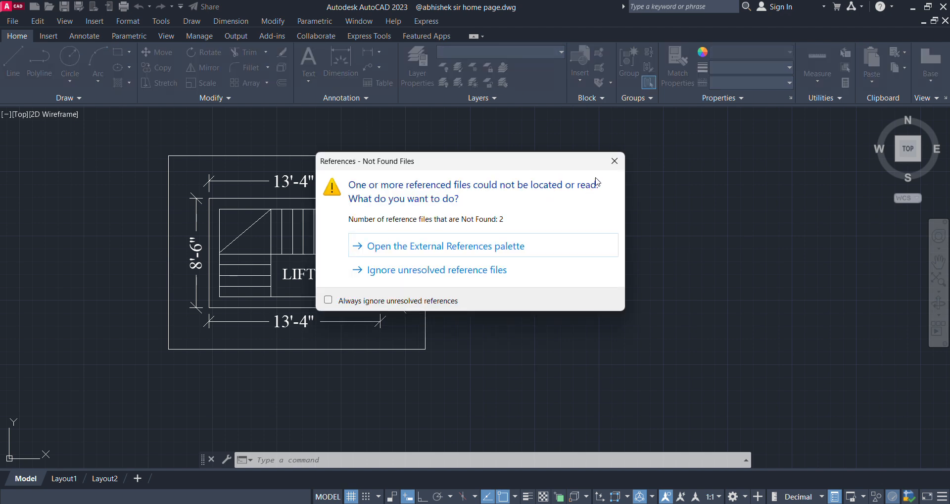
- Dismiss the notice about reference files that were not found
left_click(614, 161)
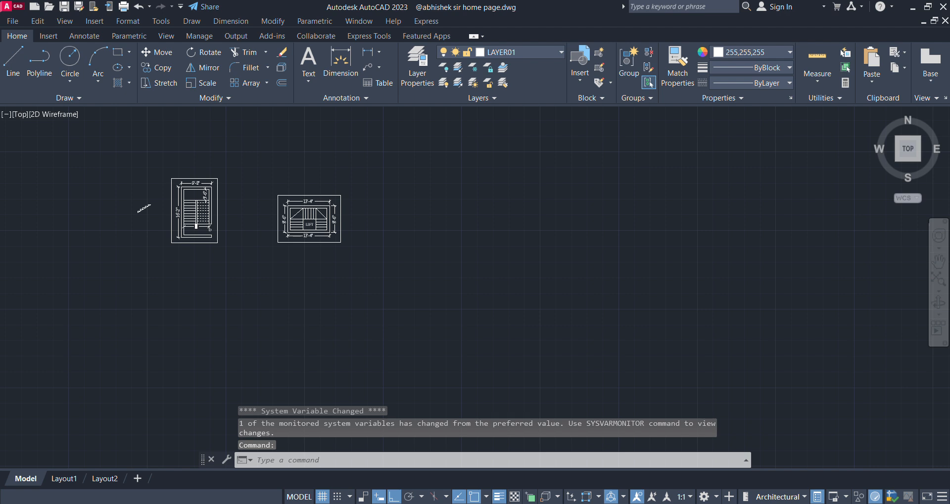
scroll(402, 233, "up", 5)
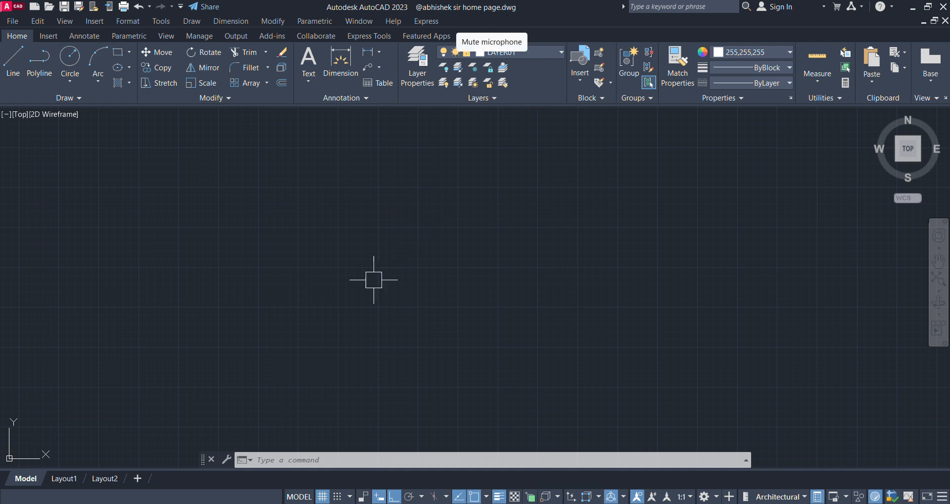
- Start a stair profile in an empty area with a line 6" up for the riser and 10" to the right for the tread
type("l")
key("Return")
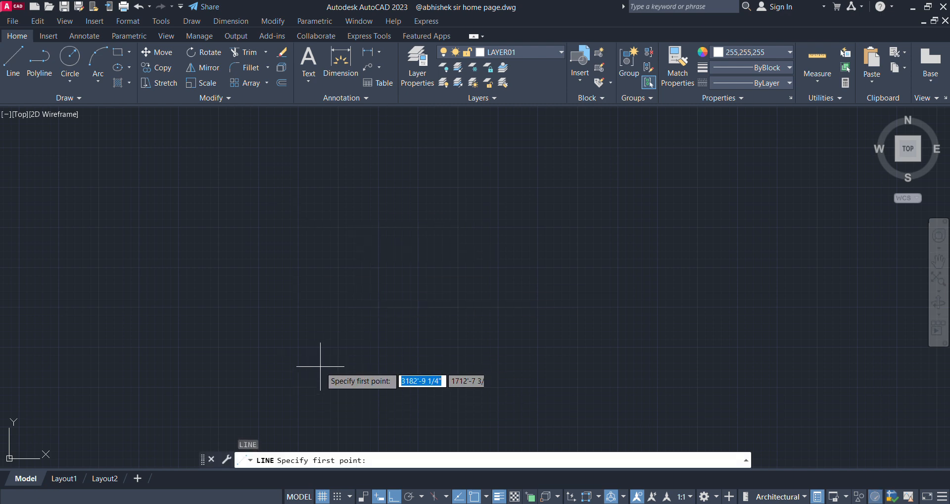
left_click(321, 371)
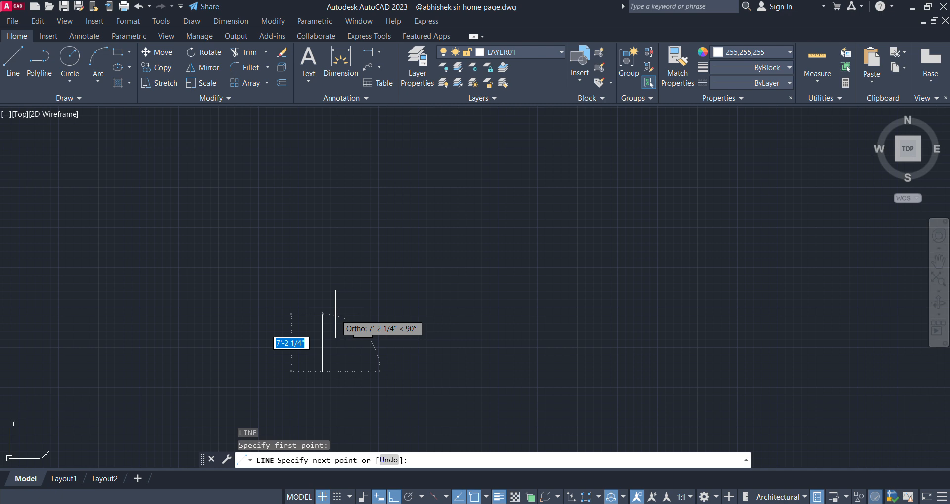
type("6")
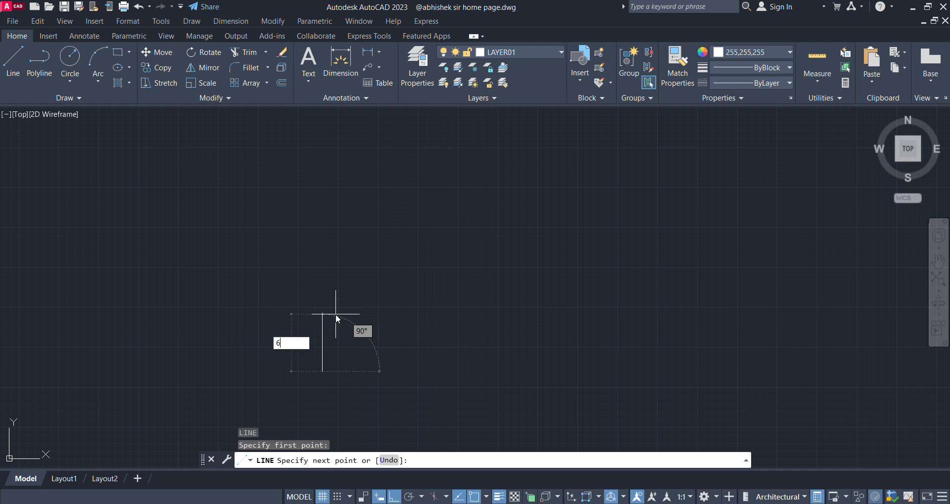
key("Return")
scroll(347, 376, "up", 4)
scroll(309, 352, "up", 5)
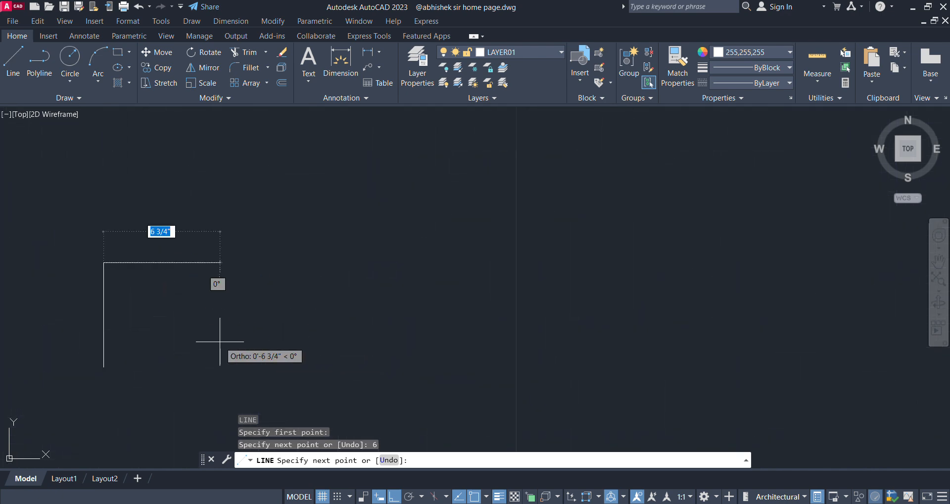
middle_click_drag(235, 321, 344, 340)
scroll(364, 320, "down", 2)
type("10")
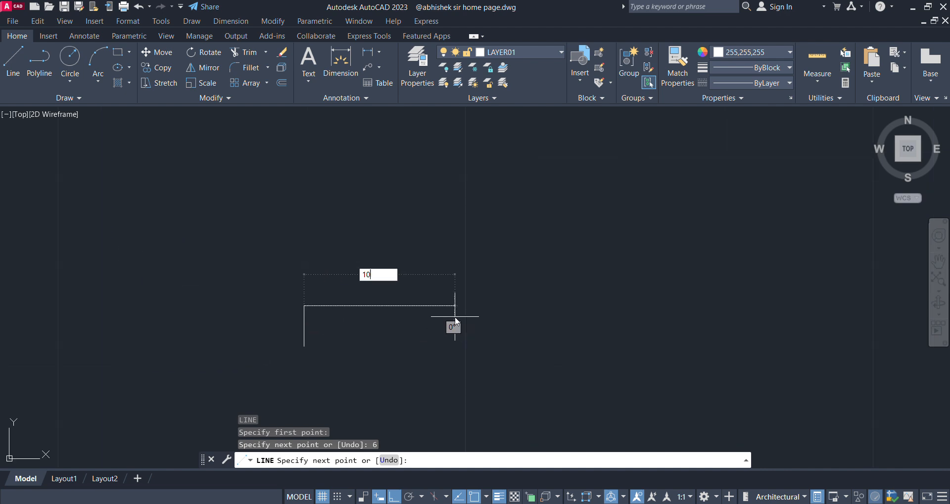
key("Return")
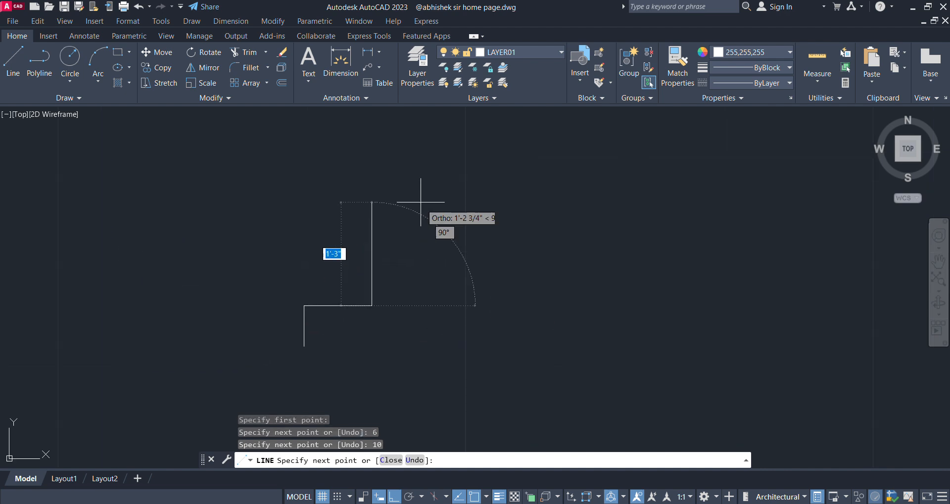
- Continue the stair profile with a second and third step, each with a 6" riser and a 10" tread
type("6")
key("Return")
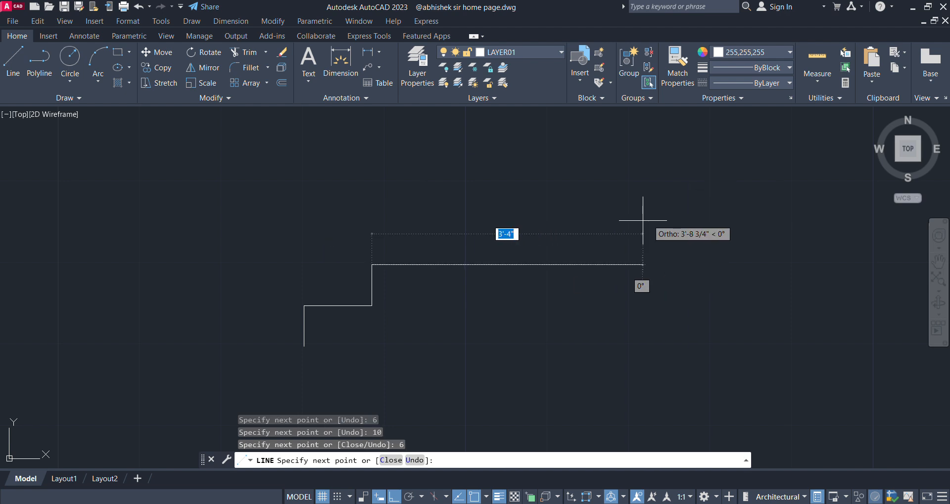
type("10")
key("Return")
scroll(312, 327, "down", 3)
scroll(379, 277, "up", 3)
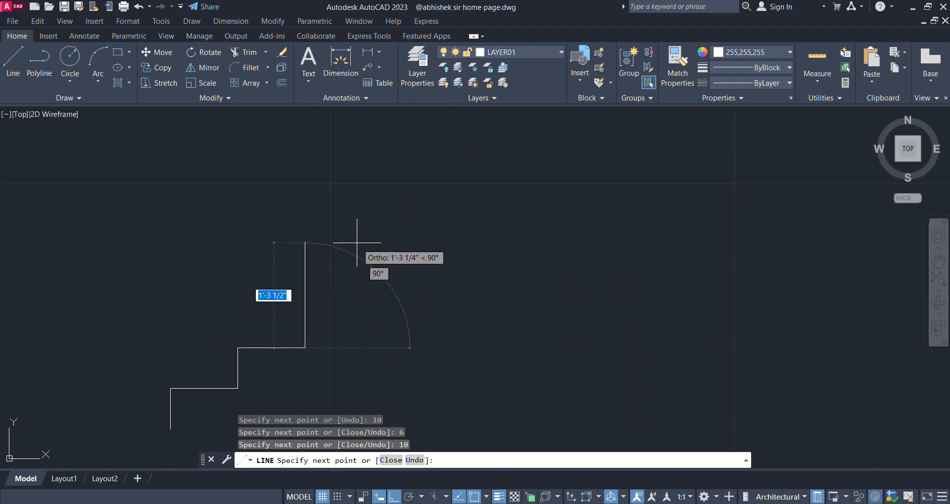
type("6")
key("Return")
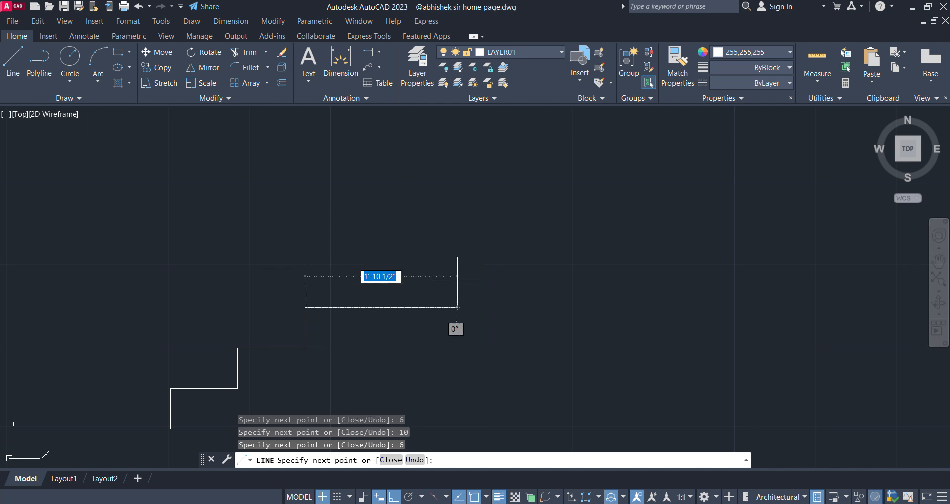
type("10")
key("Return")
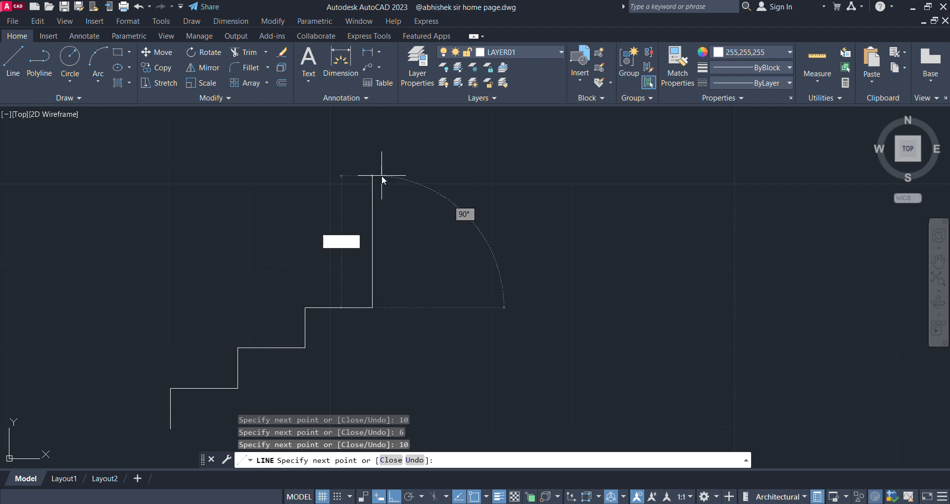
- Add the fourth, fifth and sixth steps with 6" risers and 10" treads, and end the stair line
type("6")
key("Return")
type("10")
key("Return")
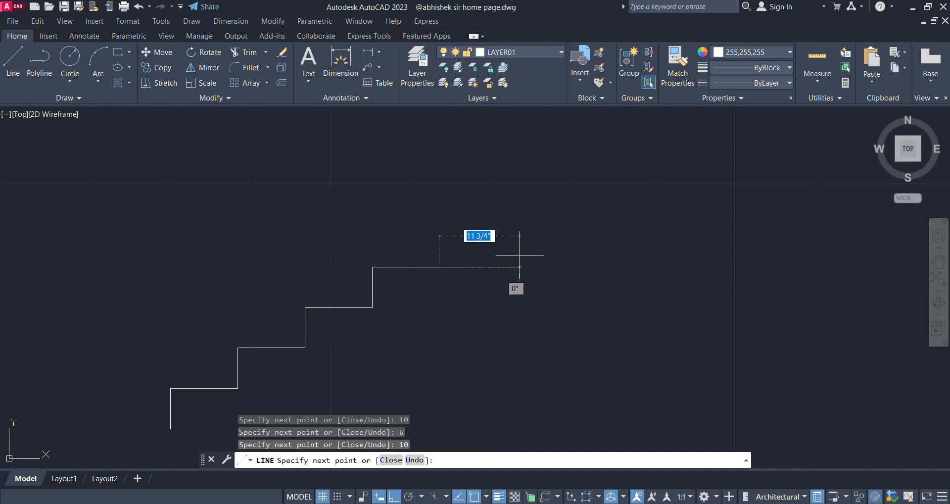
type("6")
key("Return")
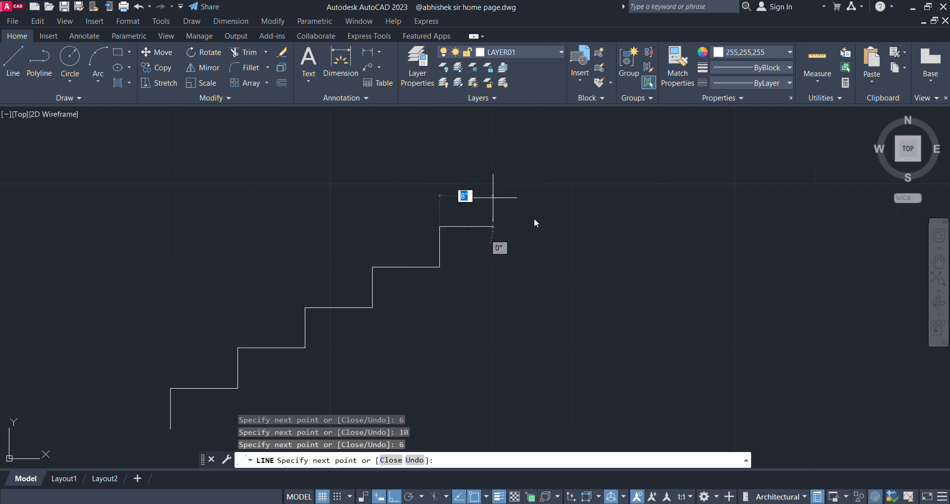
type("10")
key("Return")
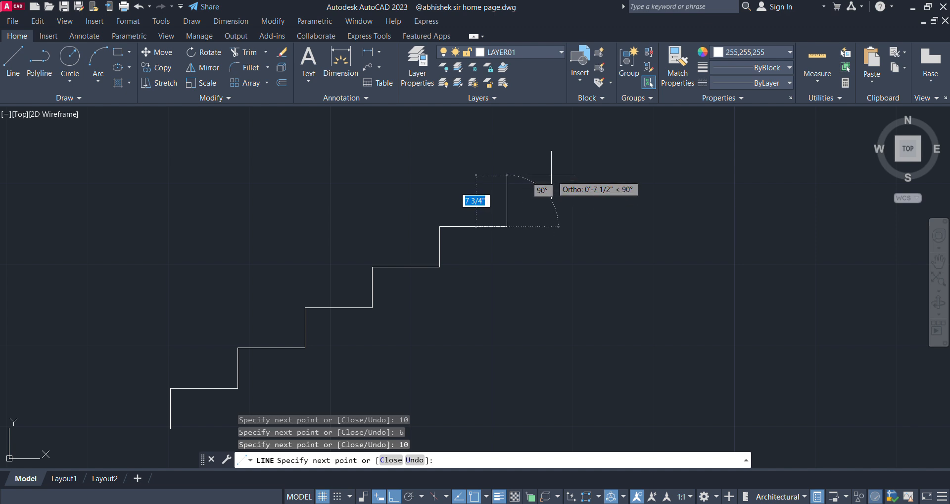
type("6")
key("Return")
type("10")
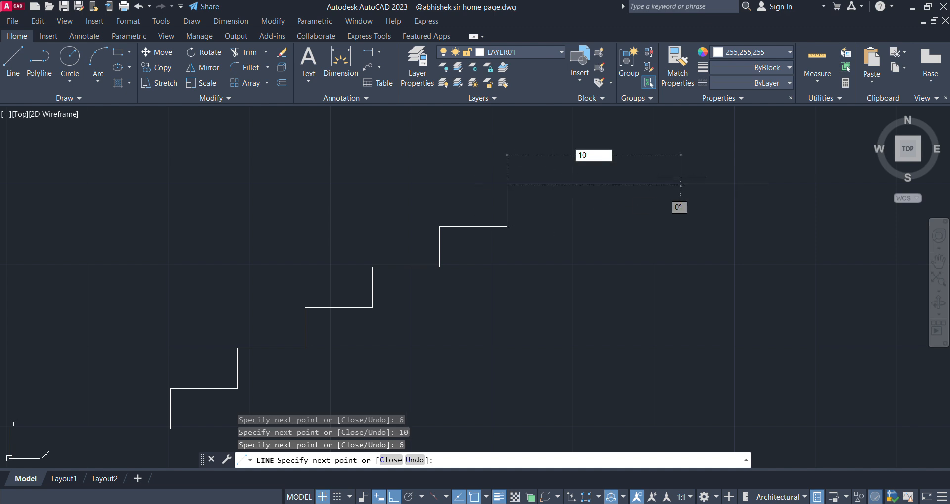
key("Return")
key("Escape")
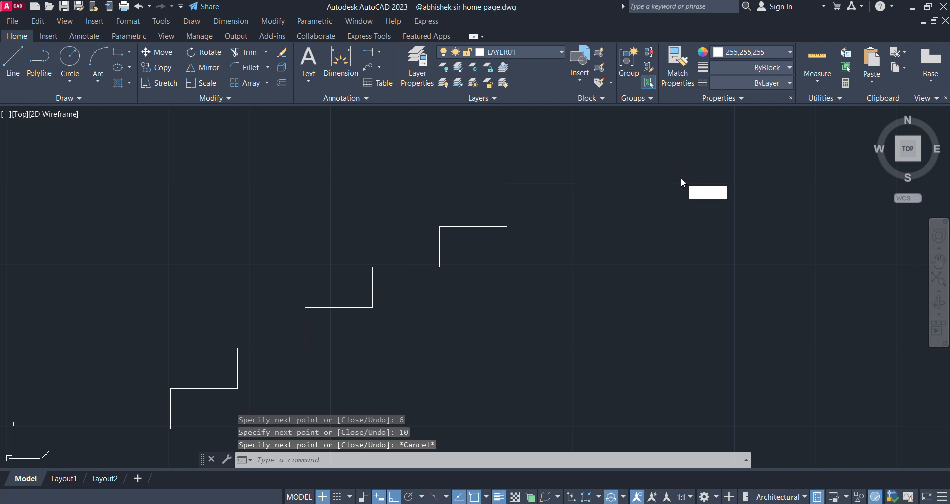
- Draw a sloping line from the foot of the lowest riser to the outer end of the top tread
key("Return")
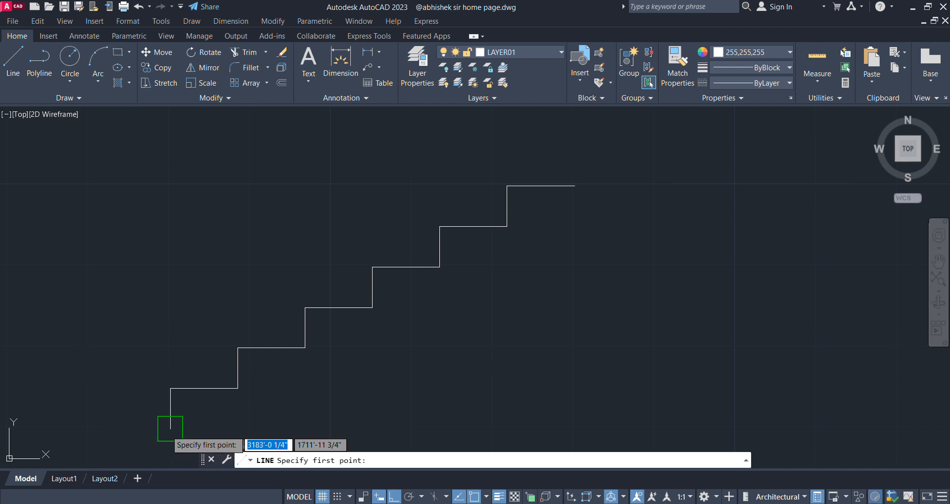
left_click(170, 429)
left_click(575, 186)
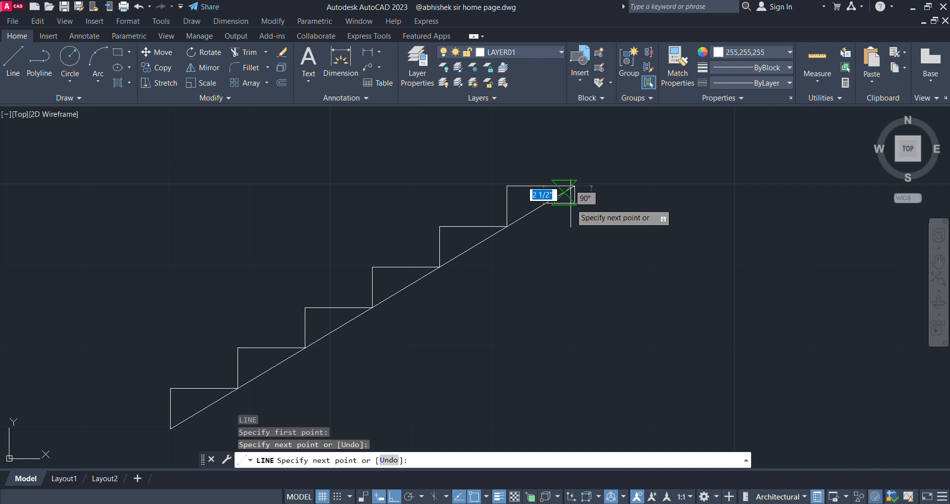
key("Escape")
scroll(362, 208, "down", 1)
middle_click_drag(261, 277, 216, 261)
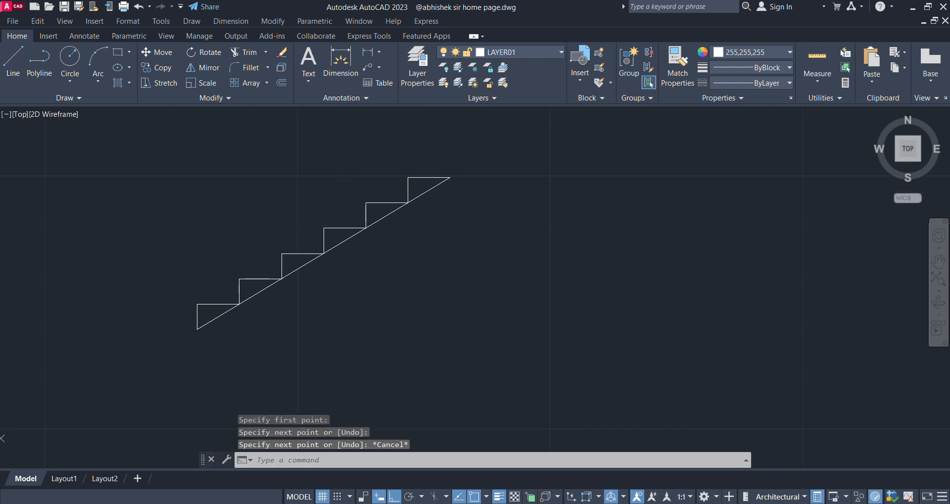
scroll(216, 263, "up", 1)
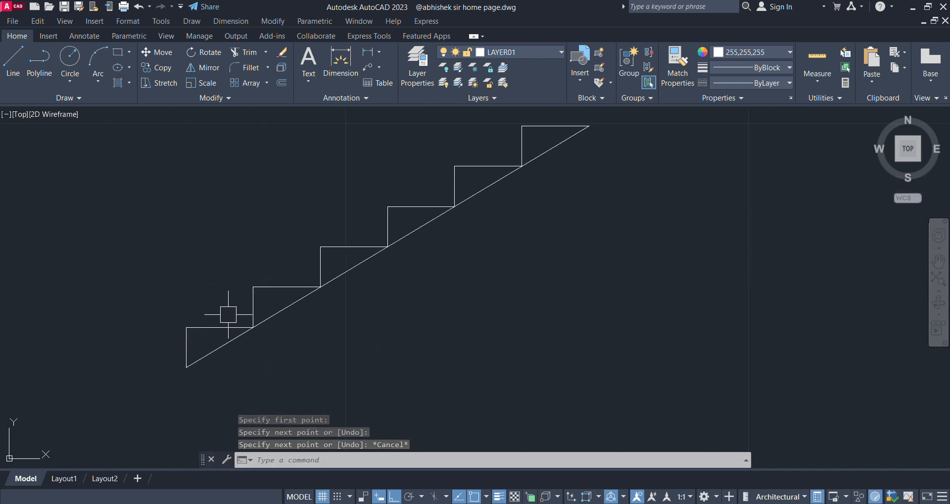
- Inspect the stair profile and check the length of its lowest riser
left_click(153, 361)
left_click(210, 297)
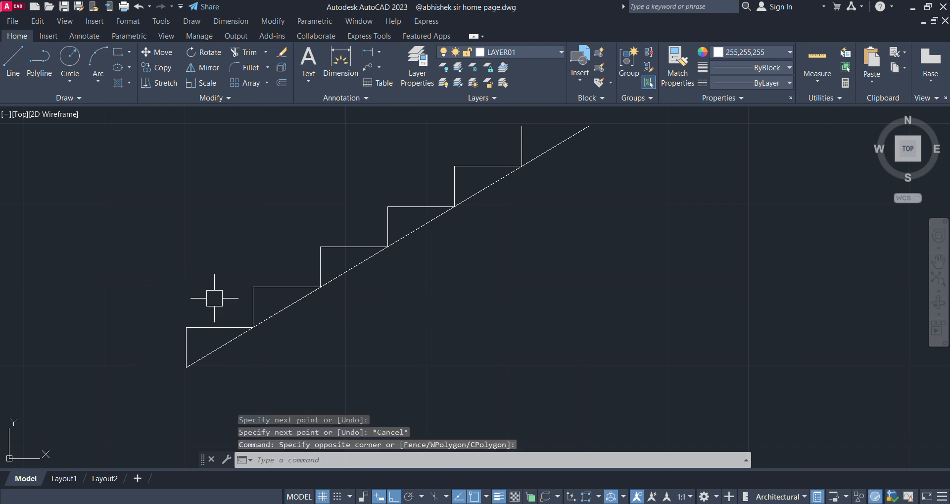
middle_click_drag(420, 206, 401, 226)
middle_click_drag(529, 148, 515, 173)
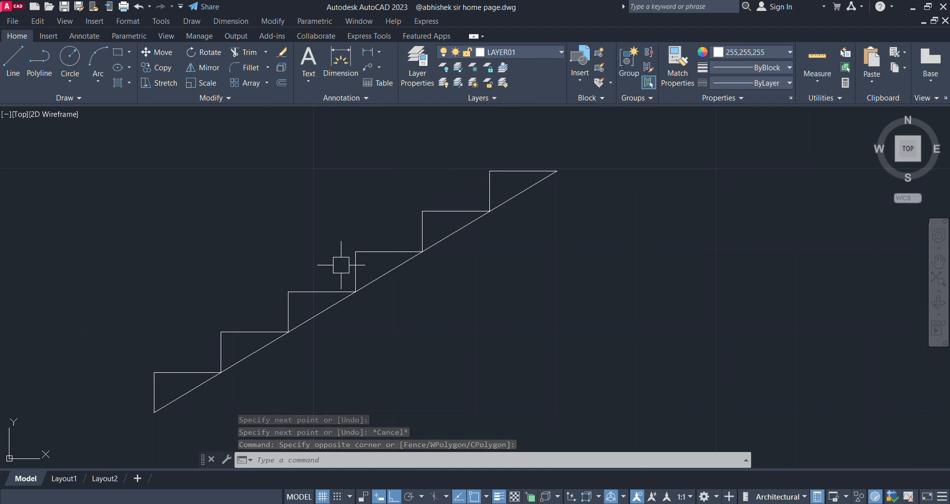
scroll(342, 208, "down", 2)
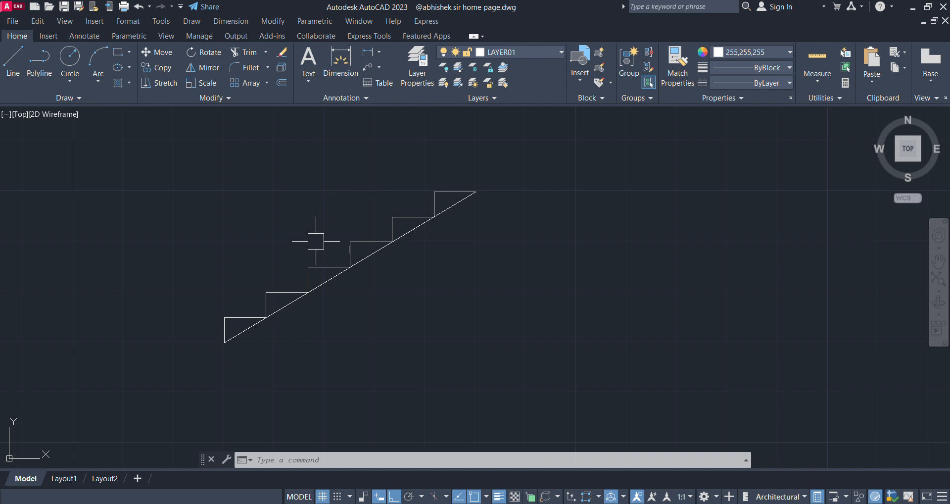
scroll(217, 346, "up", 4)
scroll(197, 297, "down", 3)
scroll(225, 335, "up", 3)
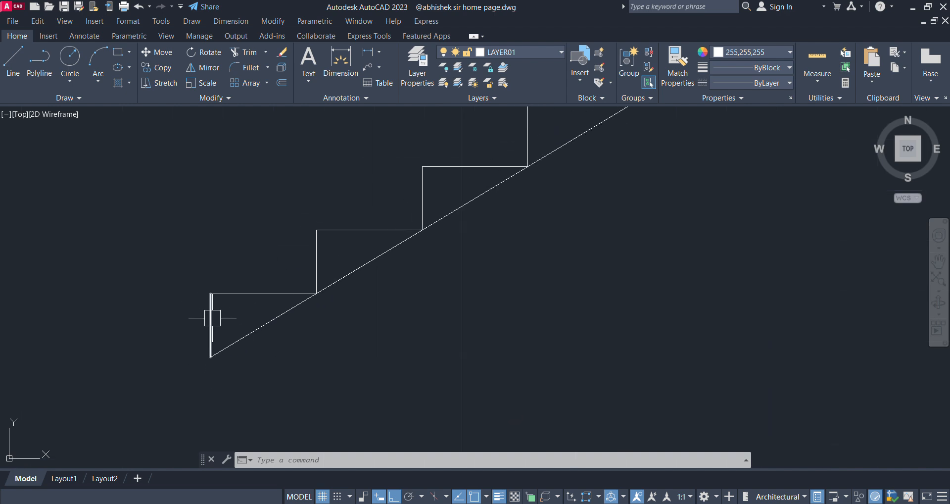
left_click(211, 318)
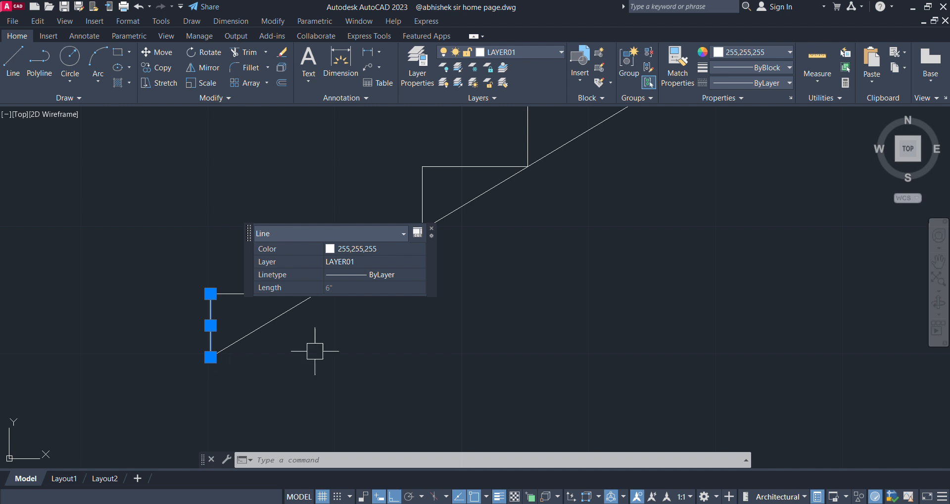
key("Escape")
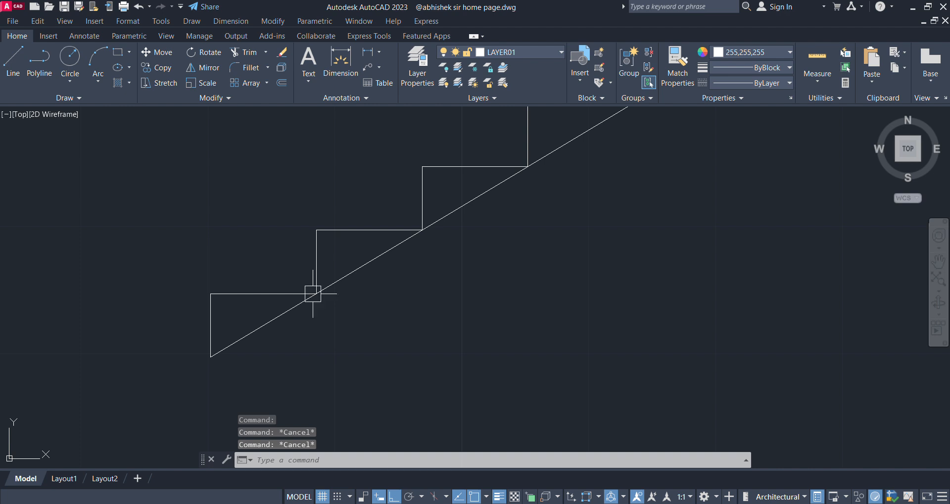
- Check the length of the lowest tread in the stair profile
scroll(346, 311, "up", 5)
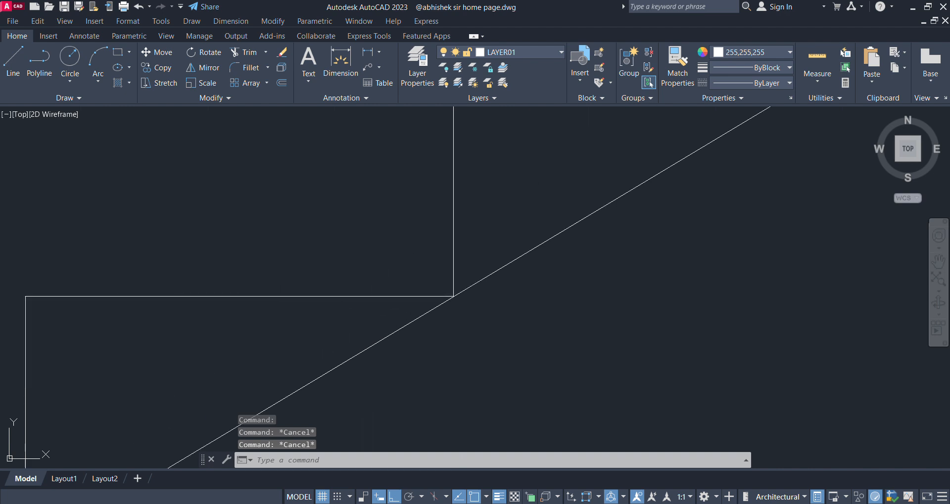
left_click(455, 294)
scroll(344, 317, "down", 4)
middle_click_drag(344, 318, 301, 343)
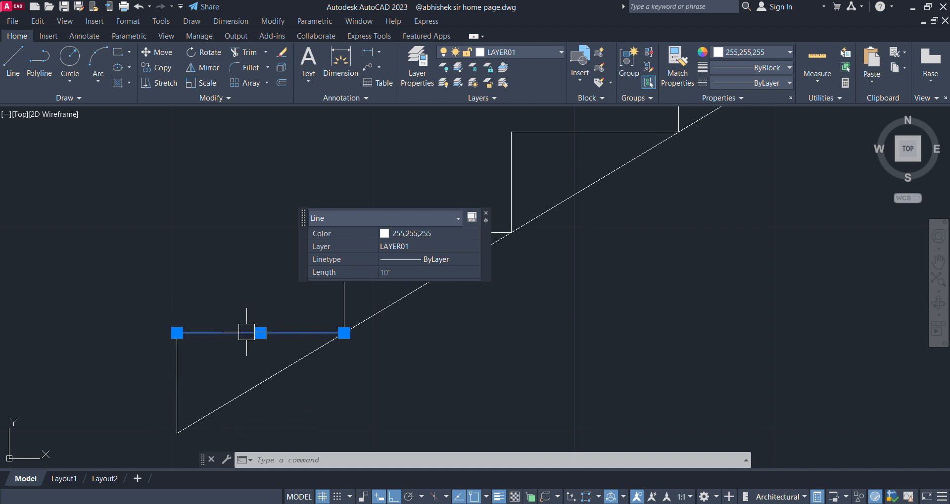
key("Escape")
key("Escape")
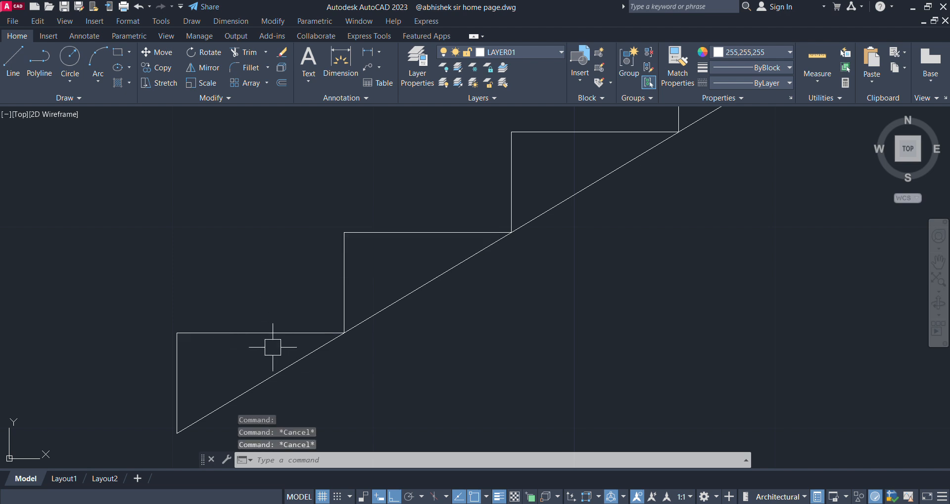
left_click(267, 330)
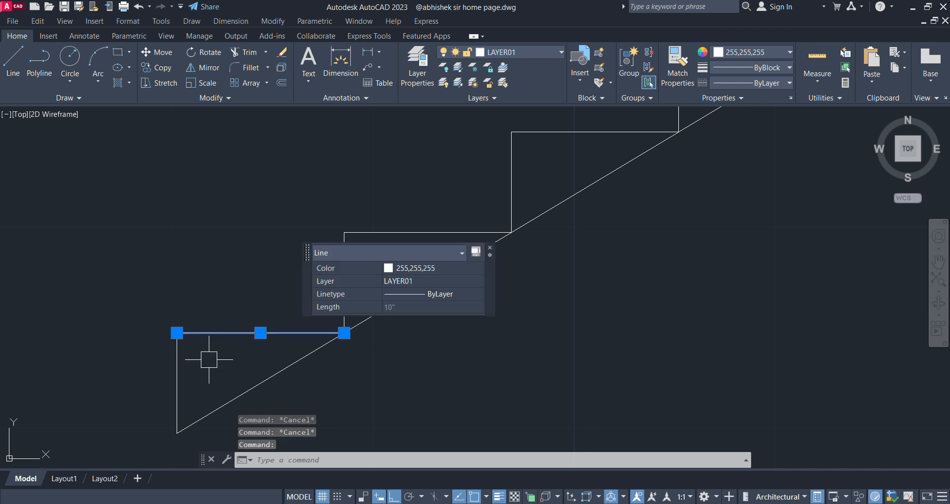
key("Escape")
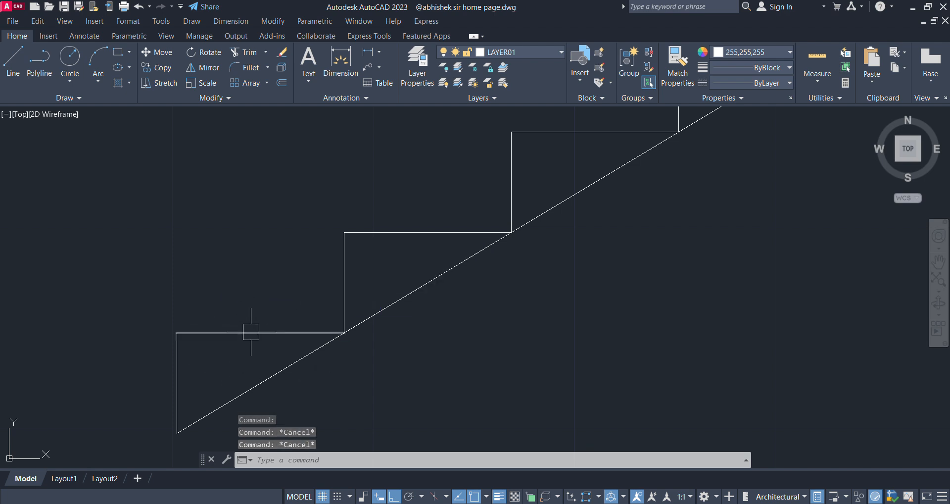
- Draw a horizontal line 8' long in the empty area beside the stair profile
scroll(299, 318, "down", 6)
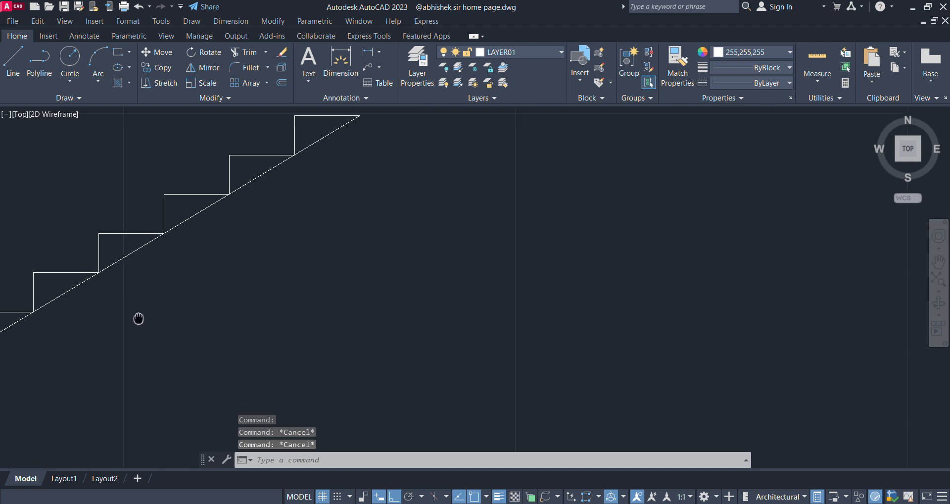
middle_click_drag(267, 320, 205, 238)
scroll(320, 289, "up", 6)
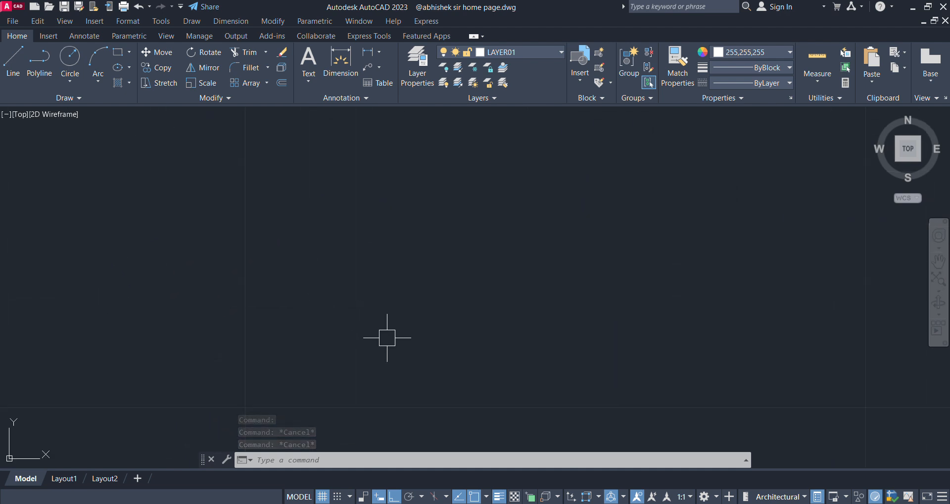
type("l")
key("Return")
left_click(349, 385)
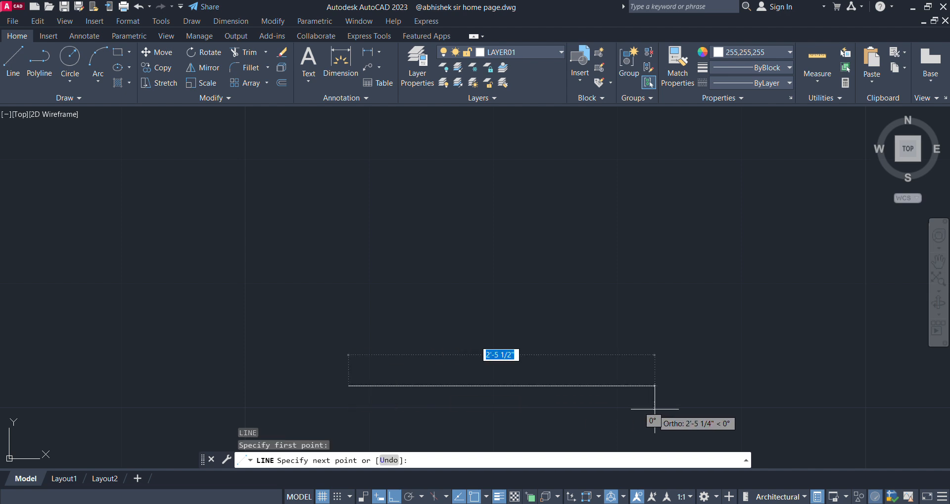
type("8'")
key("Return")
key("Escape")
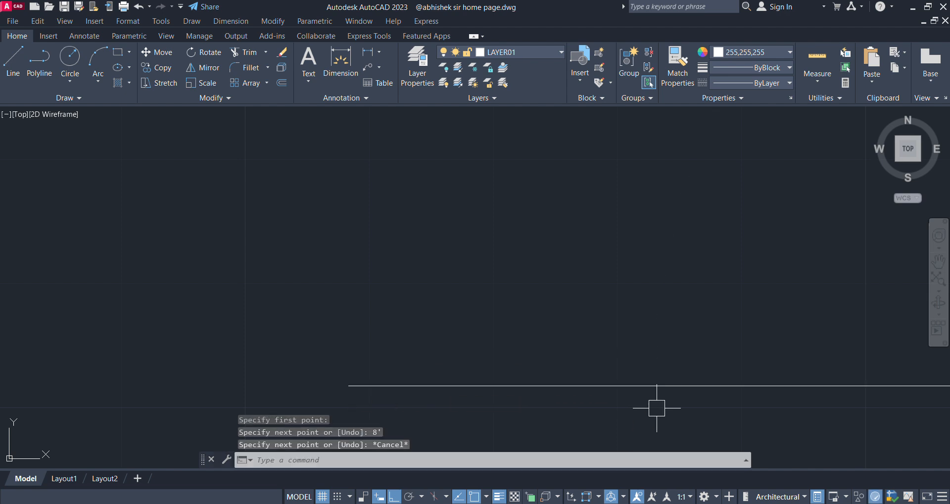
- Add a linear dimension below the 8' line
scroll(358, 322, "down", 1)
scroll(457, 366, "up", 4)
scroll(466, 270, "down", 2)
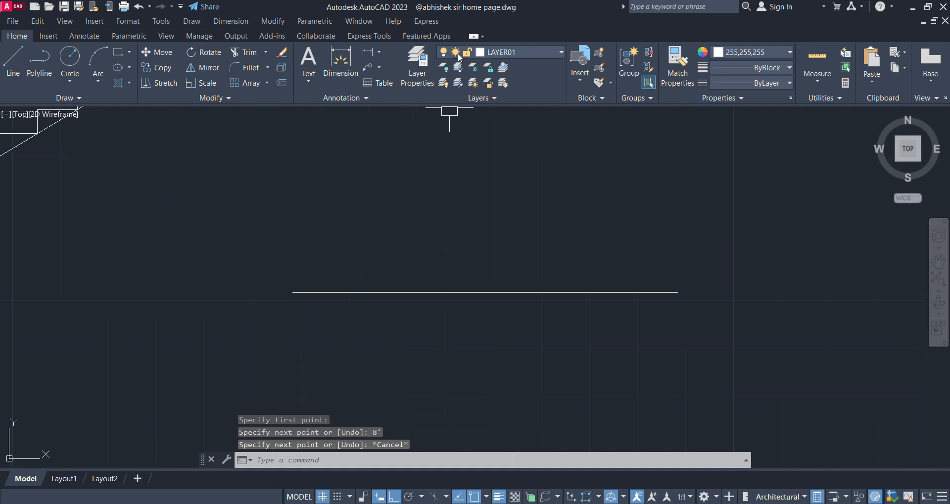
left_click(367, 52)
key("Return")
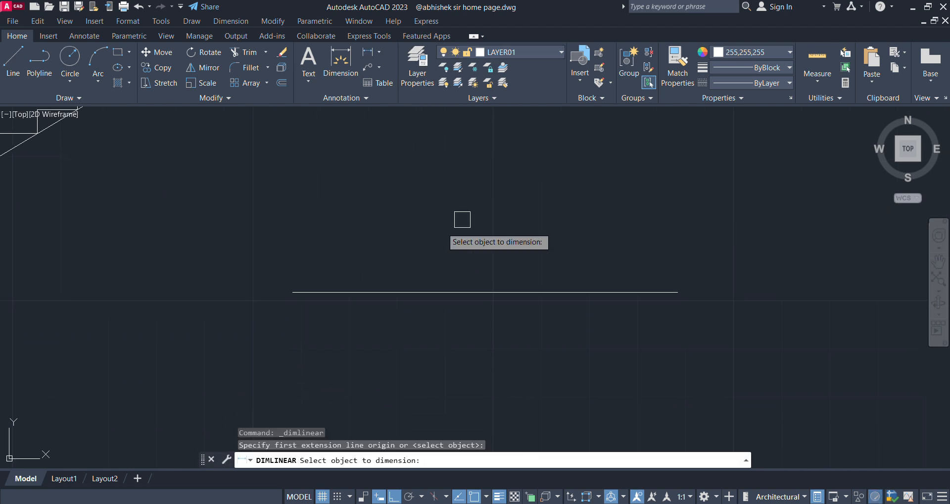
left_click(444, 292)
left_click(484, 346)
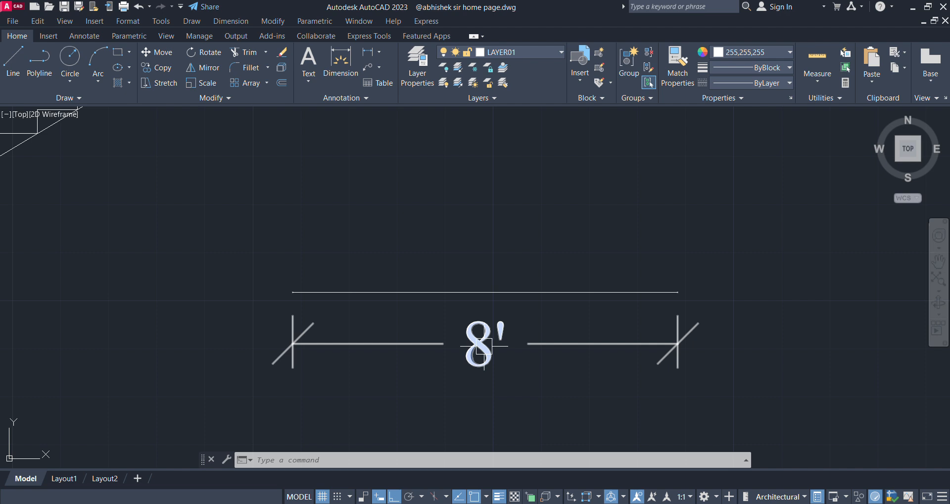
key("Escape")
key("Escape")
key("Escape")
- Delete the linear dimension below the horizontal line
scroll(550, 397, "down", 4)
middle_click_drag(549, 396, 509, 312)
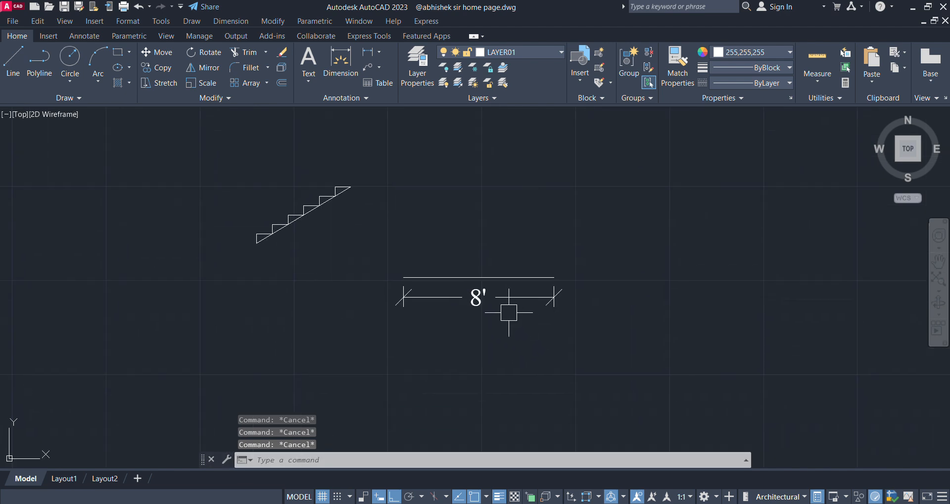
left_click(509, 297)
key("Delete")
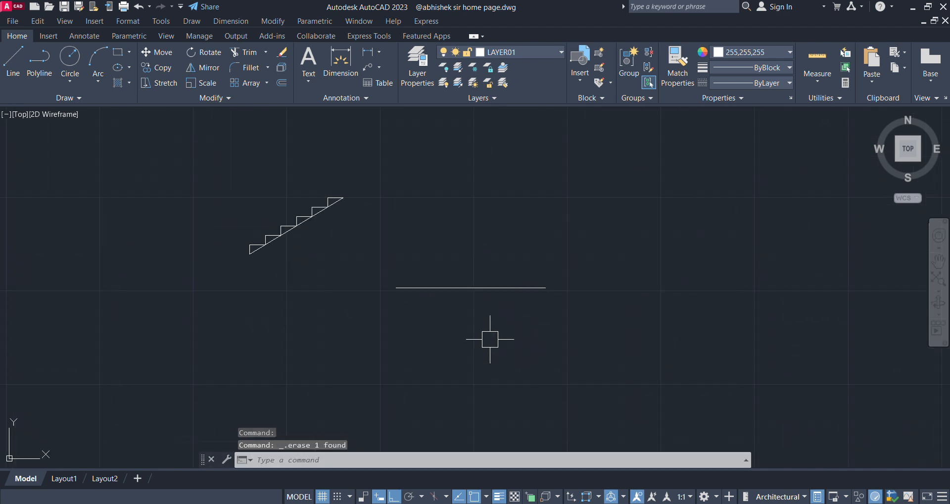
- Move the whole stair profile horizontally to the left, farther away from the 8' line
left_click(379, 166)
left_click(191, 283)
type("m")
key("Return")
left_click(452, 397)
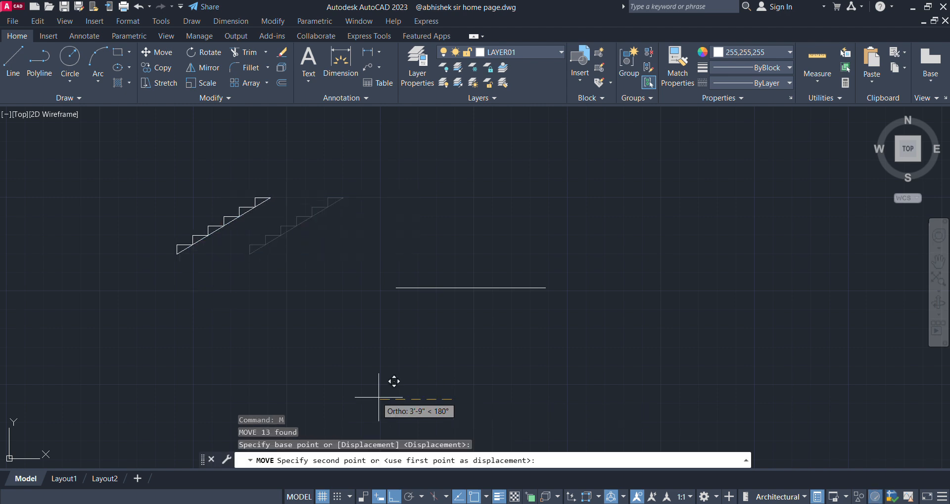
left_click(294, 394)
- Offset the 8' horizontal line 3.5' downward to mark the depth of the lower landing
type("o")
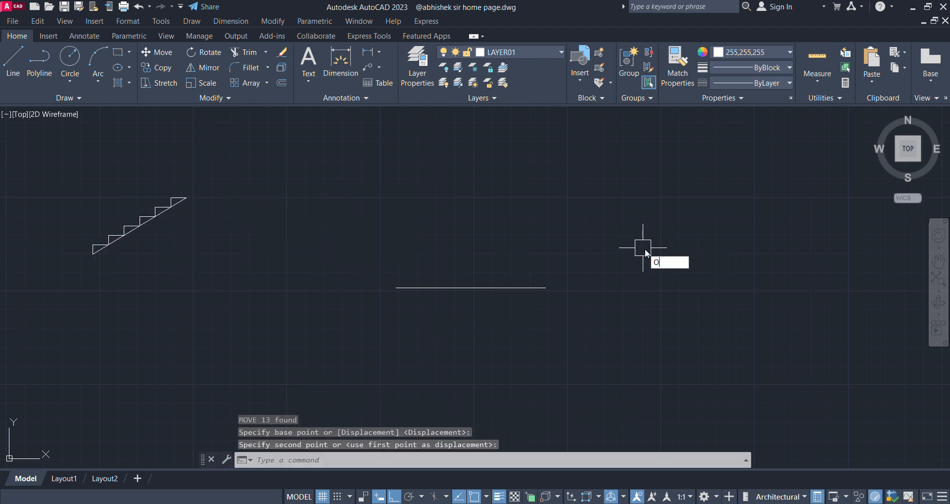
key("Return")
type("3.5")
key("Return")
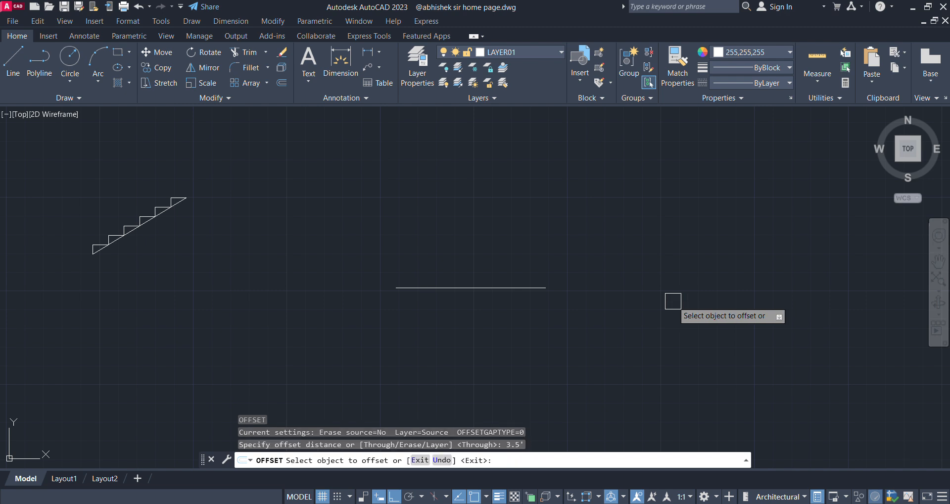
left_click(522, 287)
left_click(531, 402)
key("Escape")
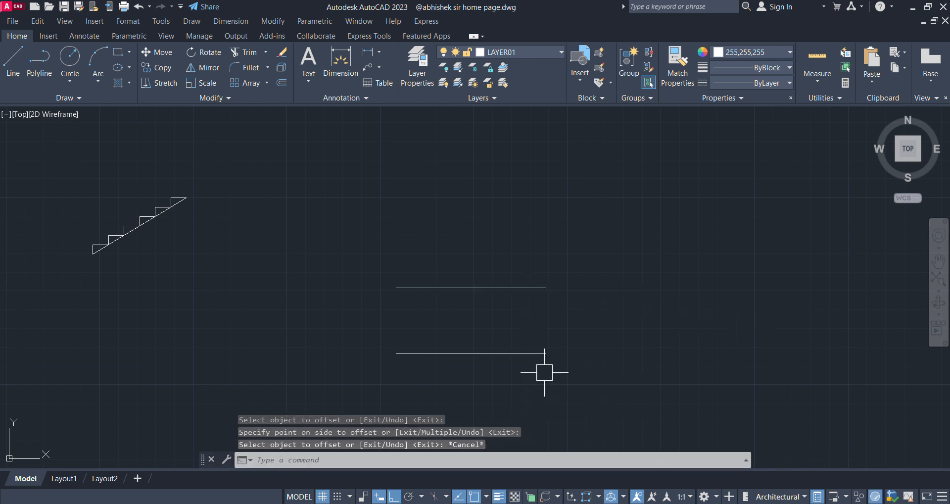
- Add a vertical dimension between the right ends of the two horizontal lines
left_click(367, 52)
left_click(546, 288)
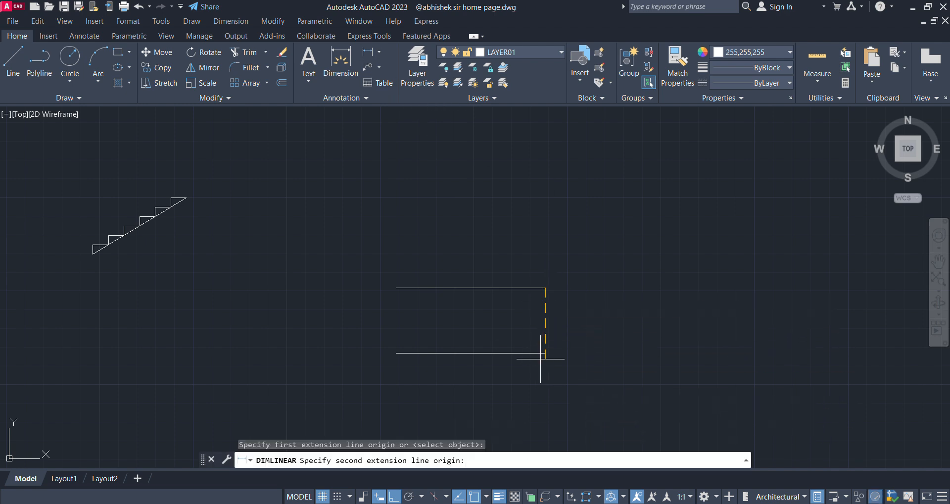
left_click(545, 353)
scroll(525, 327, "up", 2)
left_click(525, 321)
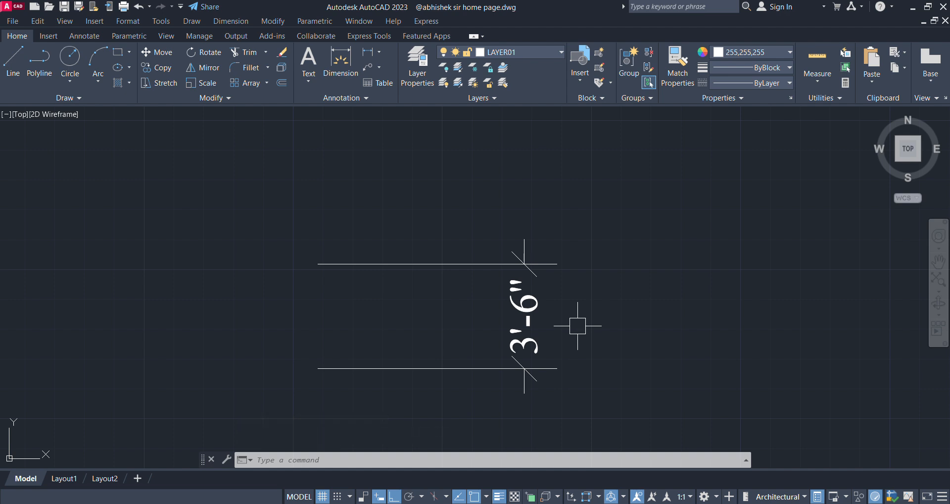
- Delete the vertical dimension between the two horizontal lines
left_click(578, 325)
left_click(467, 345)
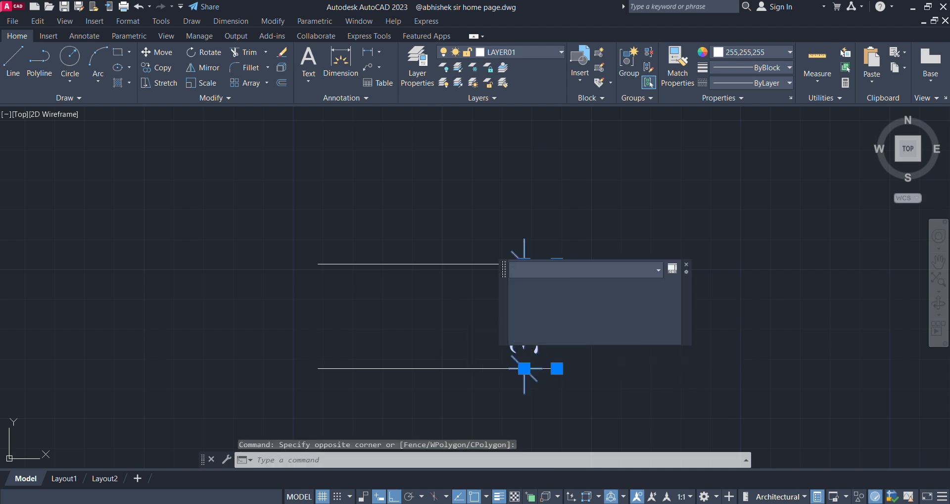
key("Delete")
key("Escape")
key("Escape")
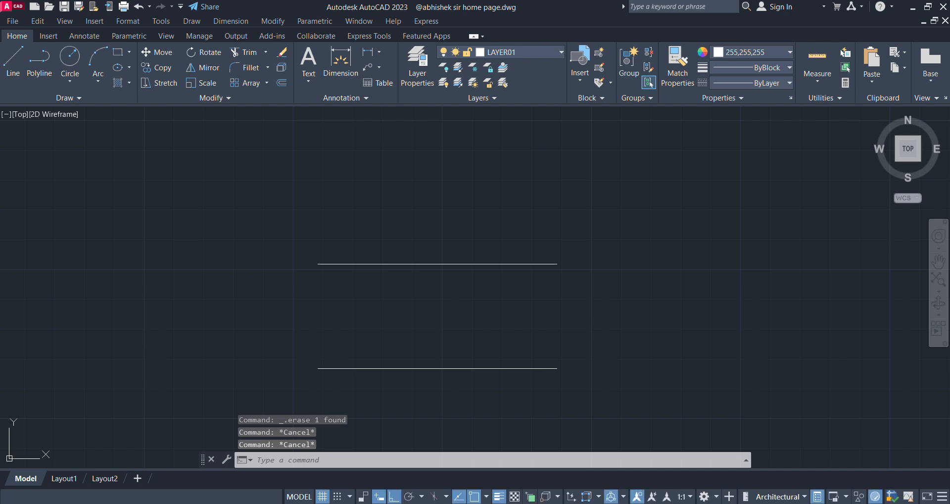
- Offset the upper horizontal line upward successively at 10" spacing to add nine tread lines
left_click(876, 313)
left_click(655, 260)
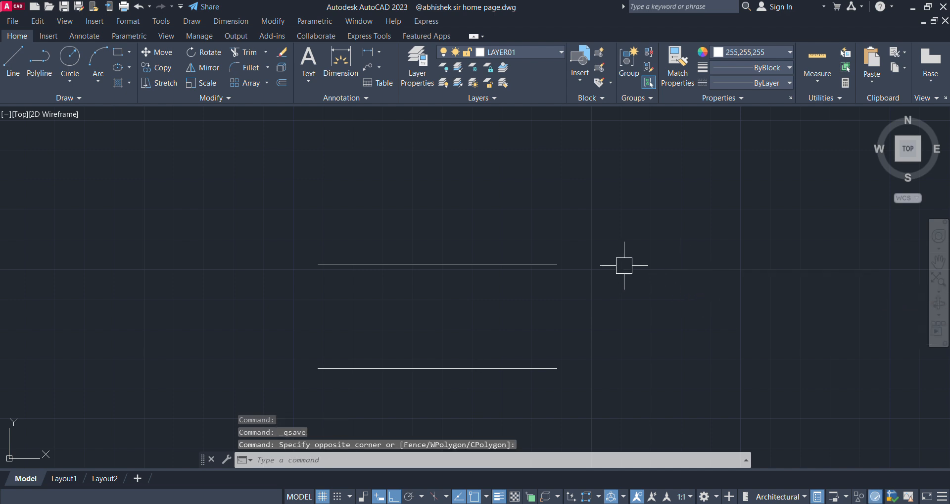
scroll(495, 291, "up", 2)
scroll(496, 290, "down", 1)
type("o")
key("Return")
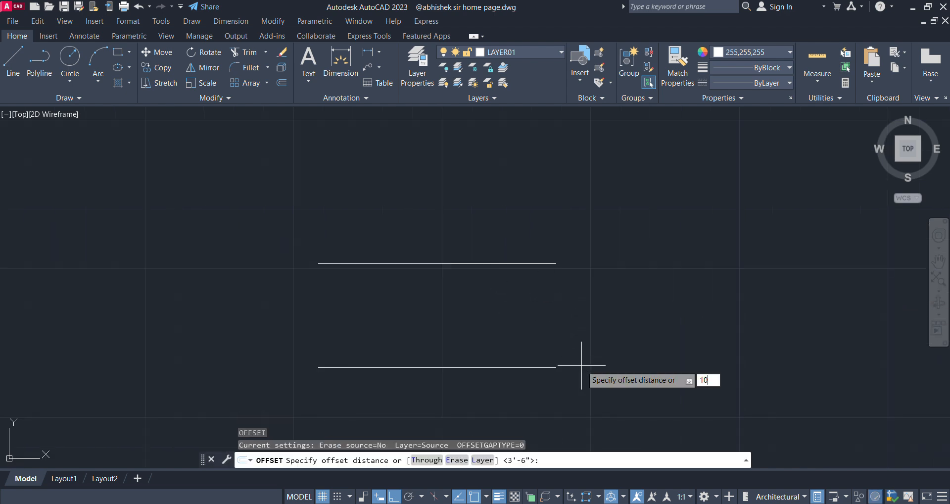
type("10")
key("Return")
scroll(460, 340, "down", 2)
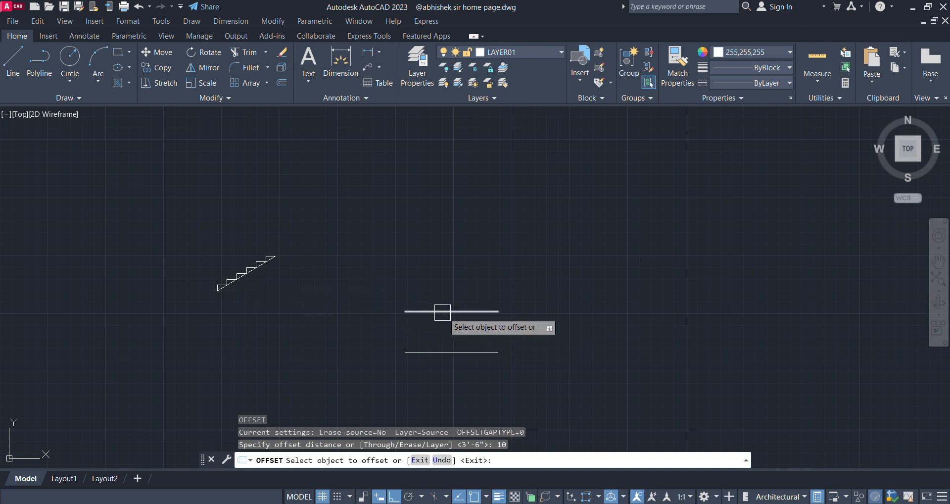
left_click(471, 312)
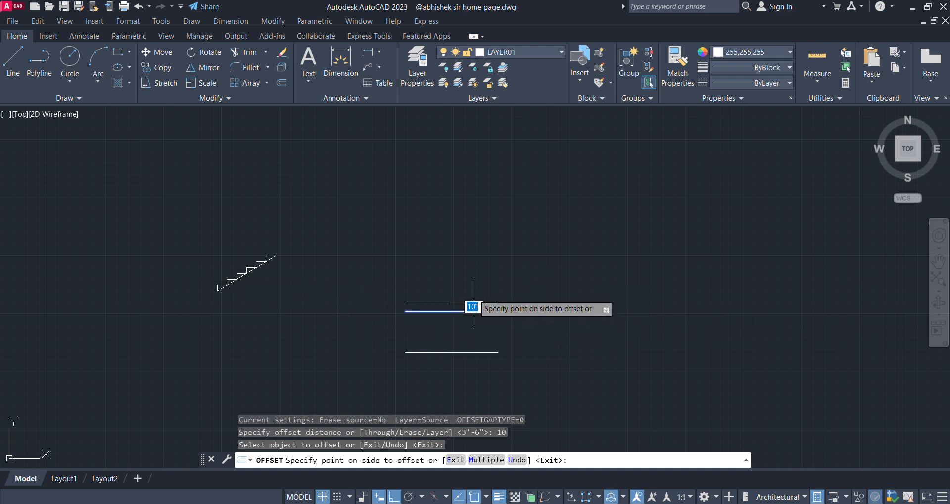
left_click(470, 280)
left_click(470, 302)
left_click(469, 280)
left_click(470, 292)
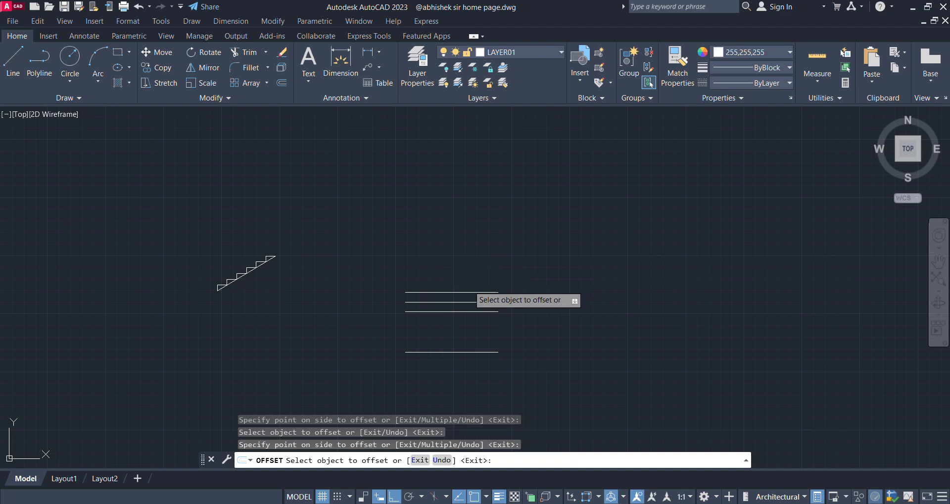
left_click(469, 274)
left_click(469, 283)
left_click(479, 250)
left_click(469, 272)
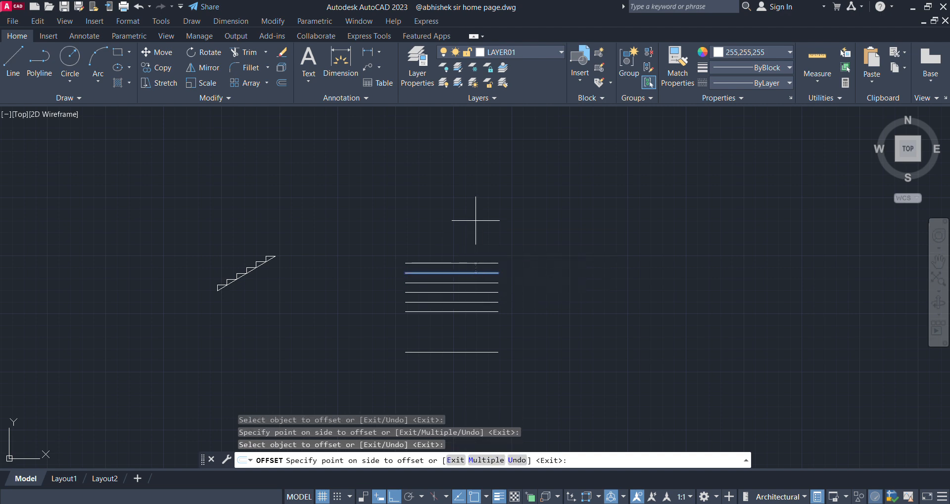
left_click(480, 218)
left_click(471, 263)
left_click(468, 238)
left_click(467, 253)
left_click(467, 198)
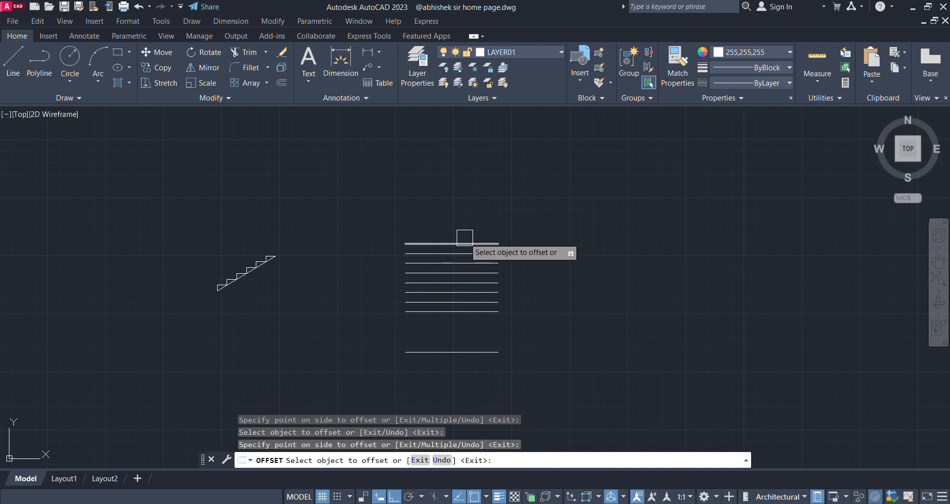
left_click(465, 244)
left_click(462, 222)
left_click(461, 233)
left_click(473, 195)
key("Return")
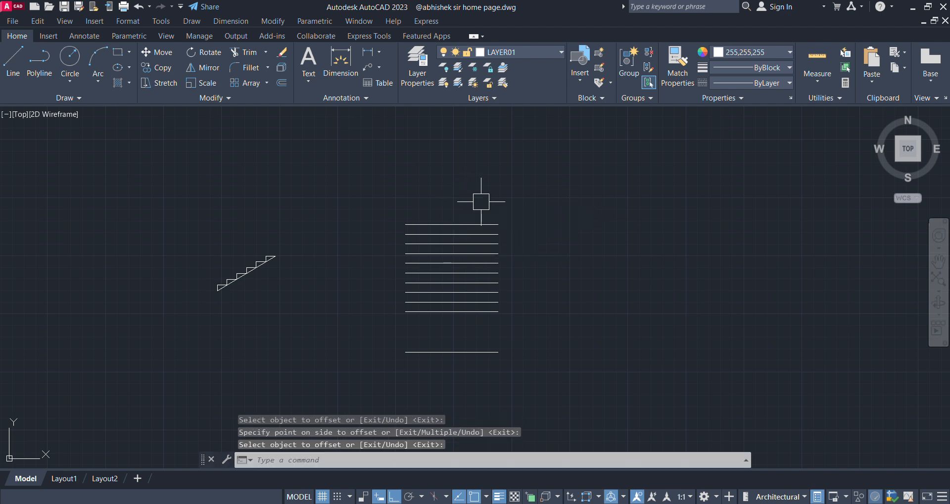
- Offset the topmost tread line 3.5' upward to form the upper landing
key("Return")
type("3.5'")
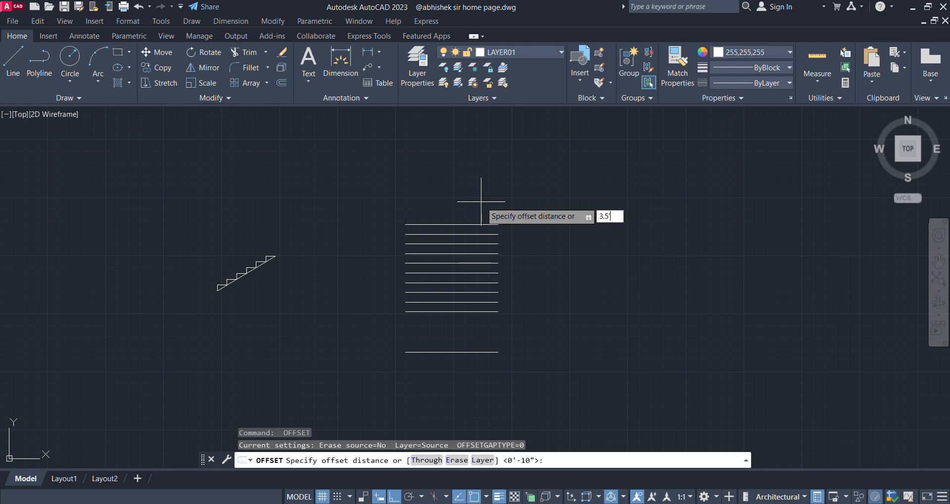
key("Return")
left_click(476, 224)
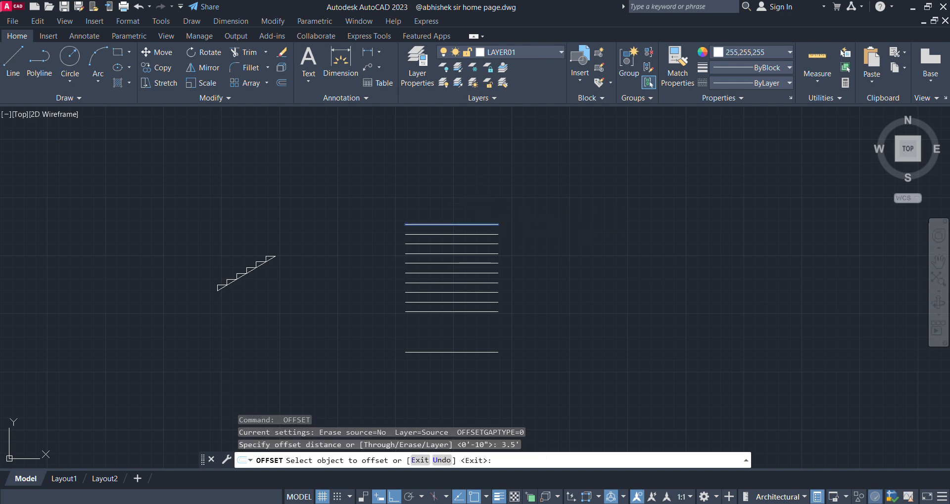
left_click(501, 197)
key("Escape")
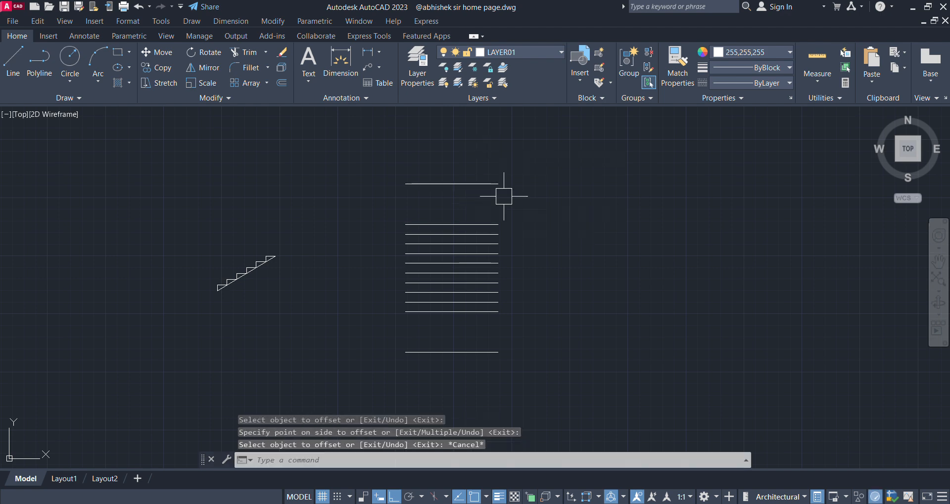
- Draw vertical lines joining the left ends and the right ends of the top and bottom lines to close the outline
type("l")
key("Return")
left_click(406, 184)
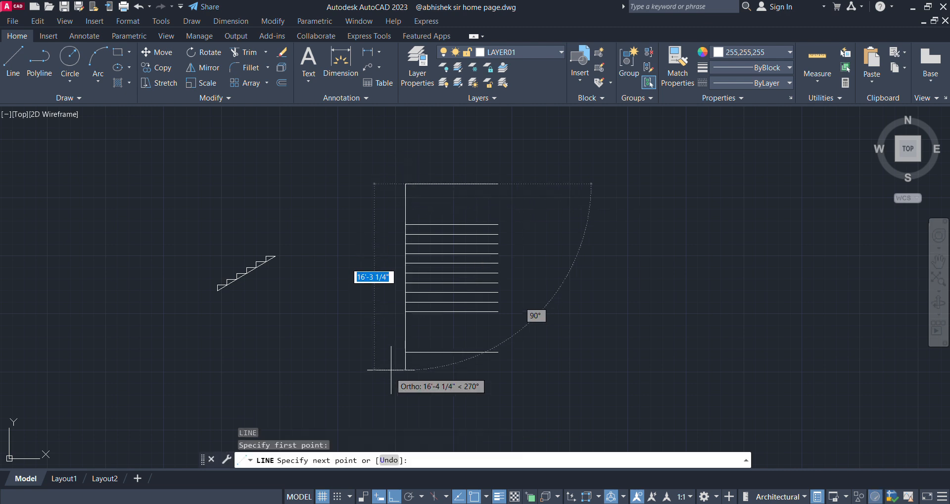
left_click(405, 352)
key("Return")
key("Return")
left_click(498, 184)
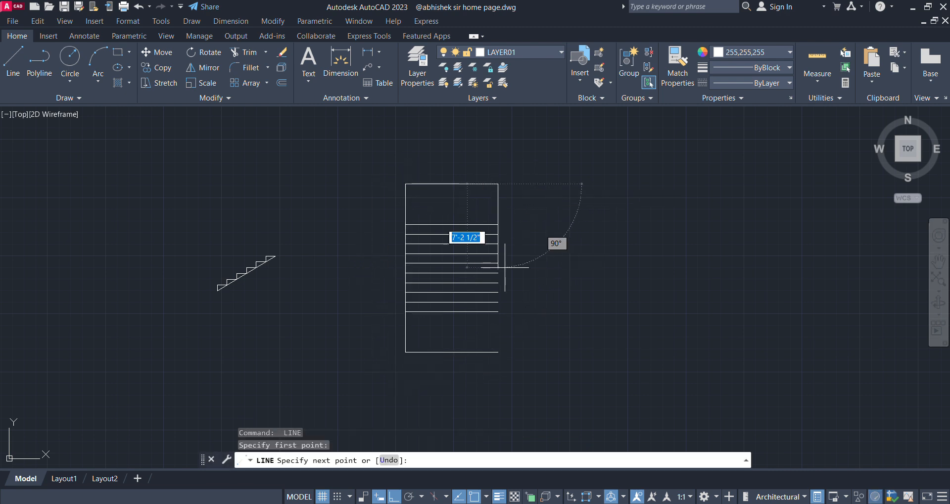
left_click(498, 352)
key("Return")
- Draw a vertical centre line from the midpoint of the topmost tread line to the midpoint of the lowest tread line
scroll(457, 273, "up", 2)
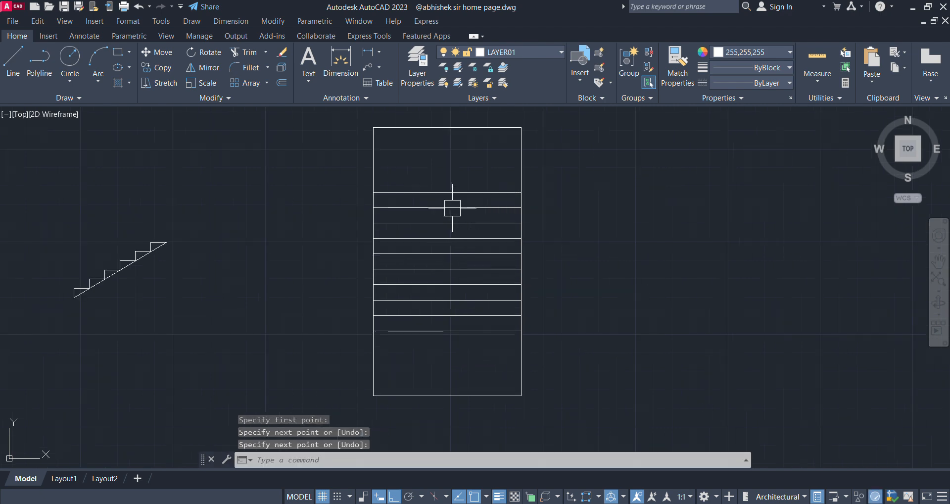
key("Return")
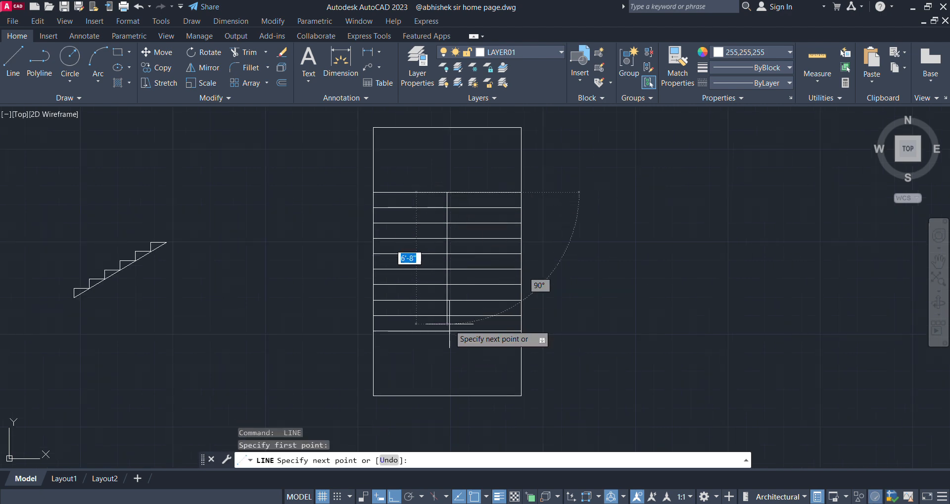
left_click(446, 331)
key("Escape")
- Offset the vertical centre line 2.5" to both sides
scroll(451, 205, "up", 2)
type("o")
key("Return")
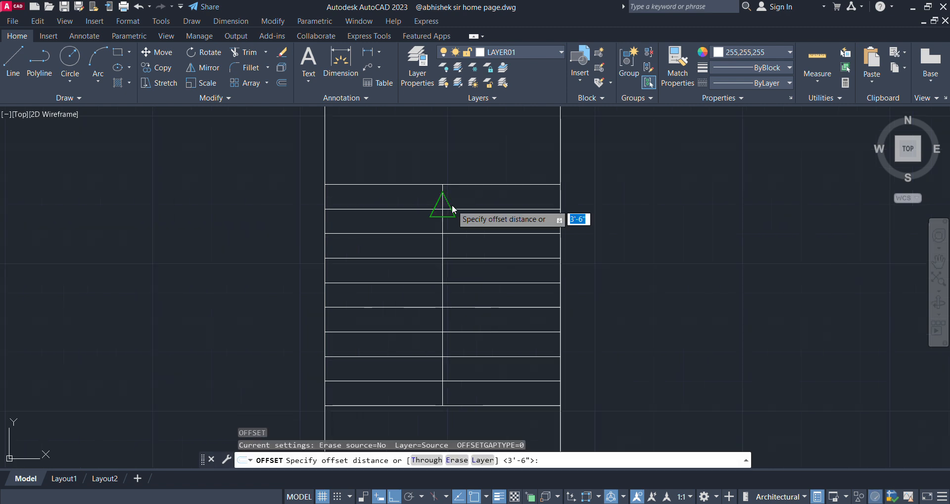
key("Return")
scroll(452, 206, "up", 4)
left_click(427, 194)
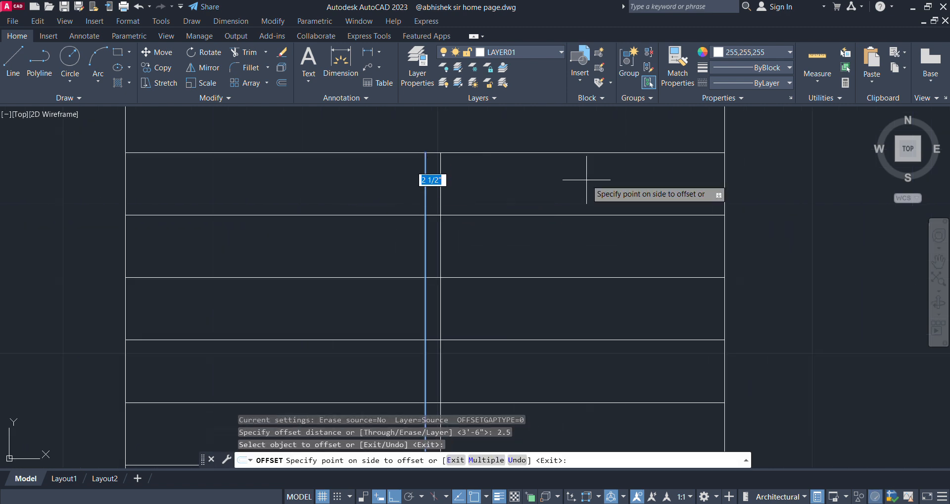
left_click(569, 181)
scroll(453, 219, "up", 2)
key("Escape")
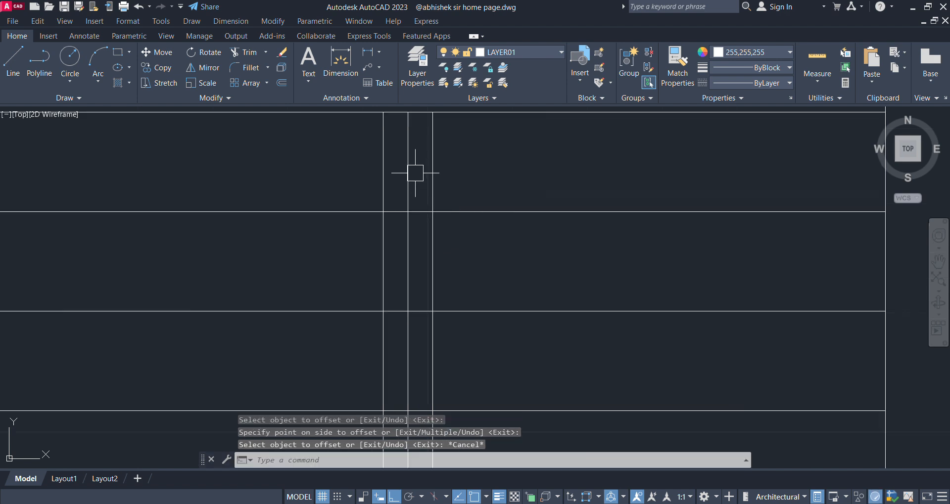
- Delete the original vertical centre line between the two divider lines
left_click(411, 163)
left_click(409, 173)
key("Delete")
scroll(405, 179, "down", 4)
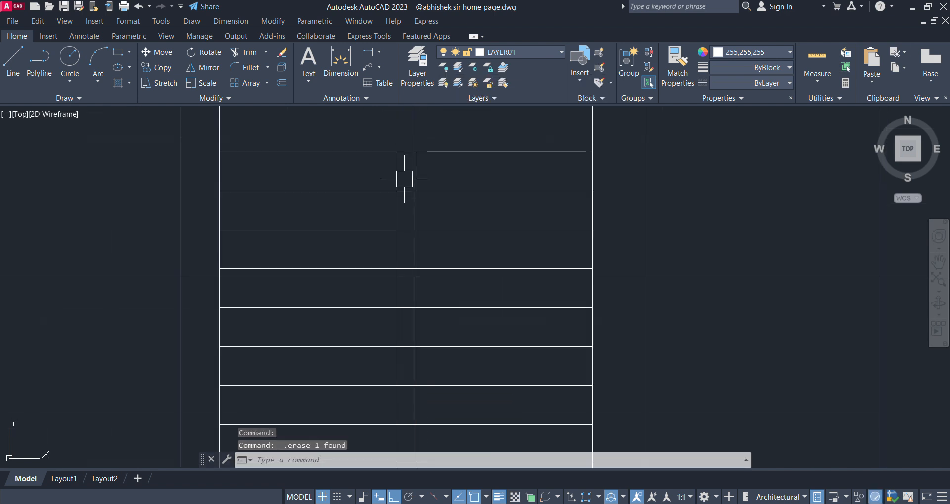
- Trim away the tread line segments that cross the gap between the two divider lines
key("Return")
scroll(411, 193, "up", 1)
left_click(408, 173)
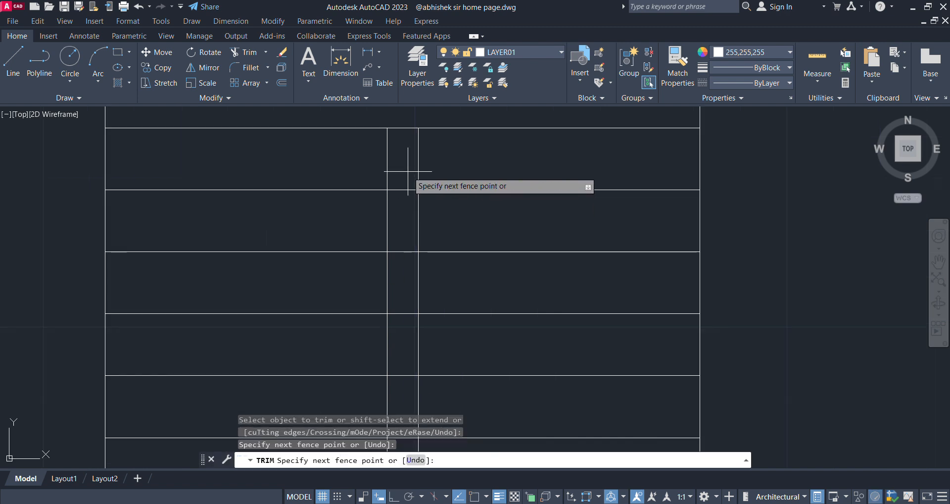
scroll(407, 173, "down", 1)
middle_click_drag(405, 276, 408, 193)
left_click(409, 381)
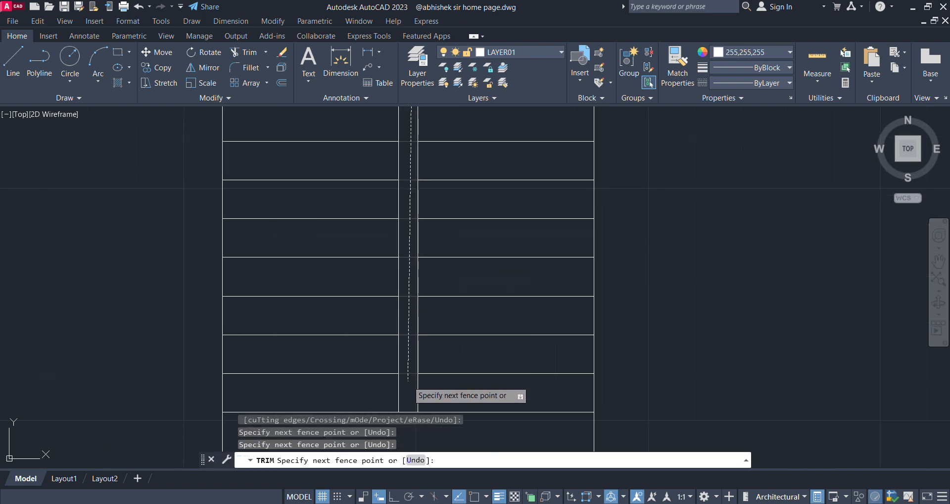
key("Return")
scroll(410, 310, "down", 2)
scroll(410, 310, "down", 1)
key("Escape")
scroll(439, 214, "up", 1)
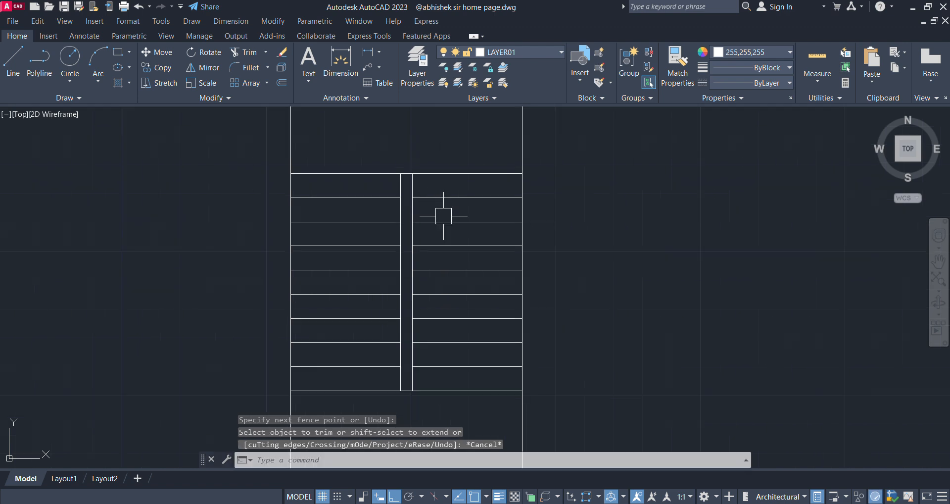
- Change the linetype of the eight intermediate tread lines in the right-hand flight to DASHED2
middle_click_drag(439, 214, 429, 175)
left_click(452, 159)
left_click(416, 342)
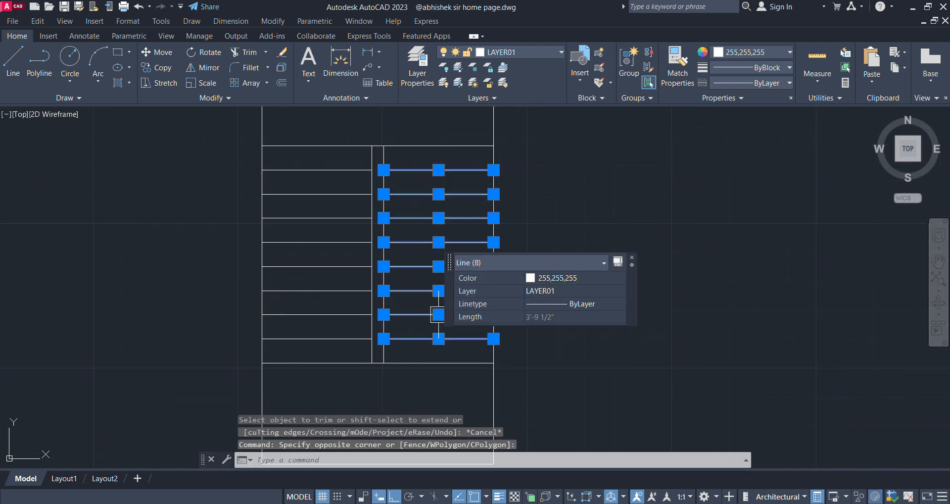
left_click(741, 85)
left_click(729, 186)
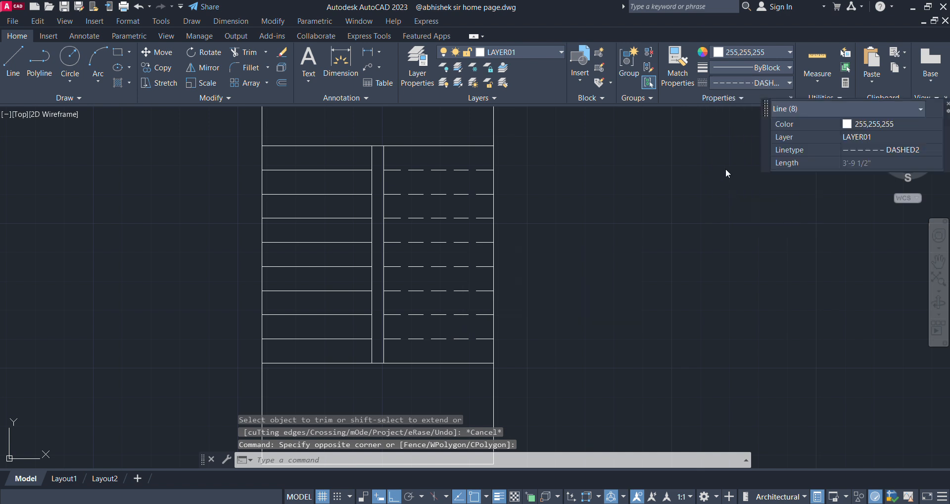
key("Escape")
scroll(509, 191, "down", 4)
middle_click_drag(510, 190, 454, 212)
scroll(400, 207, "up", 4)
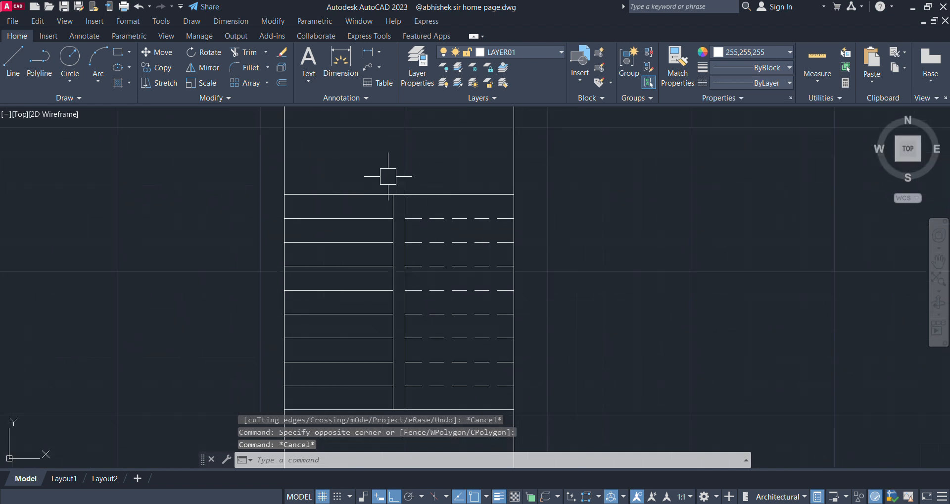
scroll(348, 182, "down", 4)
scroll(400, 246, "up", 2)
middle_click_drag(402, 242, 416, 195)
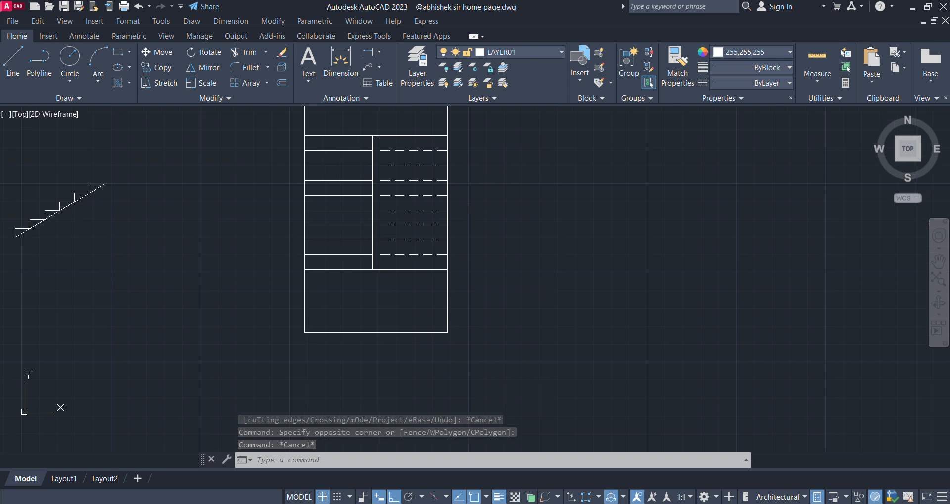
- Offset the top, right, bottom and left outline lines of the stair plan 10" outward for the walls
scroll(404, 285, "down", 2)
type("o")
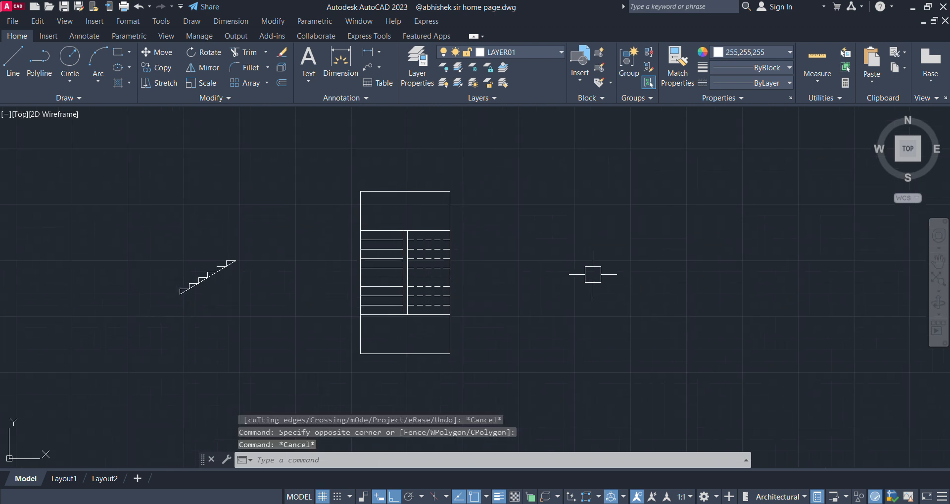
key("Return")
type("10")
key("Return")
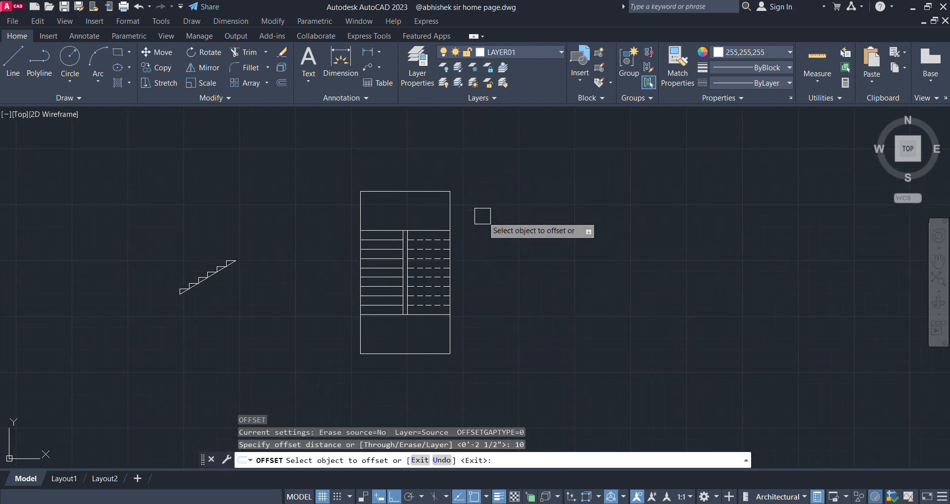
scroll(434, 188, "up", 2)
left_click(427, 192)
left_click(469, 238)
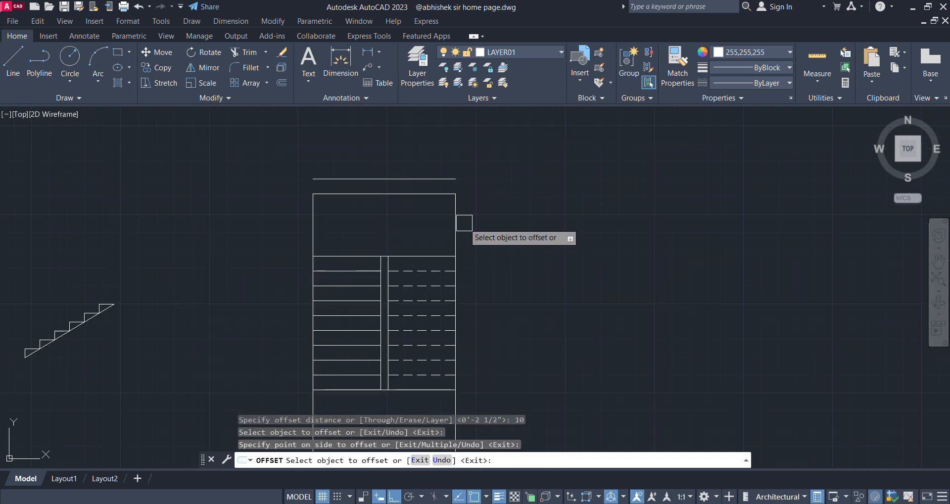
left_click(458, 223)
left_click(644, 216)
scroll(524, 248, "down", 5)
scroll(495, 280, "up", 3)
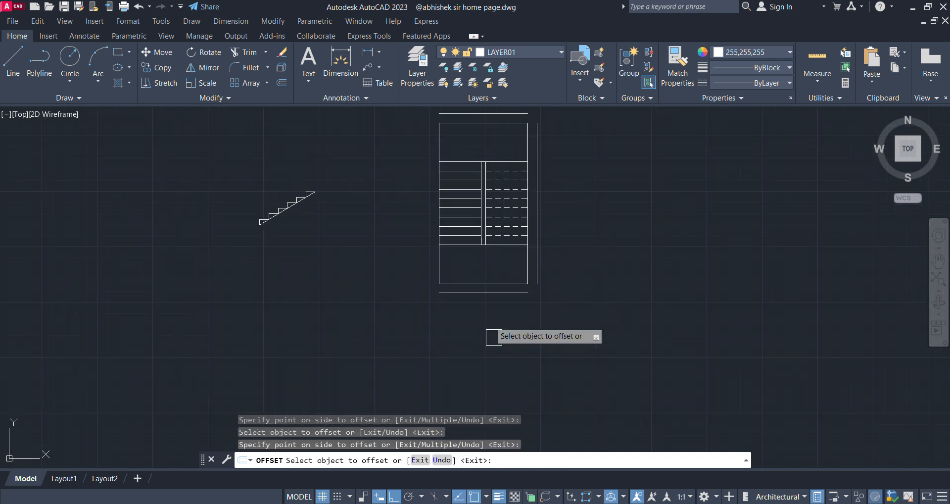
left_click(439, 263)
left_click(373, 260)
scroll(459, 222, "down", 2)
middle_click_drag(459, 222, 438, 283)
key("Escape")
scroll(436, 230, "up", 2)
key("Escape")
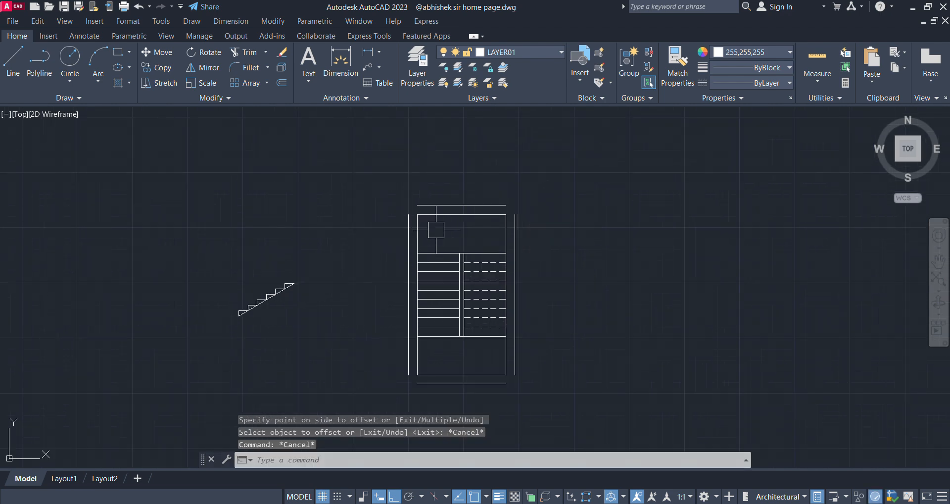
- Join the outer wall lines at the upper-left and upper-right corners using Fillet with zero radius
type("F")
key("Return")
scroll(406, 221, "up", 3)
left_click(409, 236)
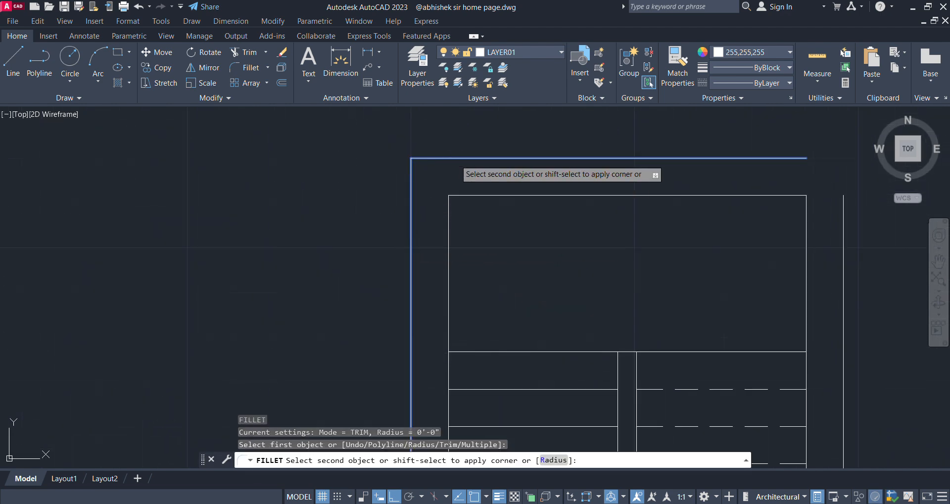
left_click(454, 157)
scroll(361, 174, "down", 2)
scroll(550, 178, "up", 2)
key("Return")
left_click(545, 199)
left_click(486, 151)
scroll(483, 144, "down", 3)
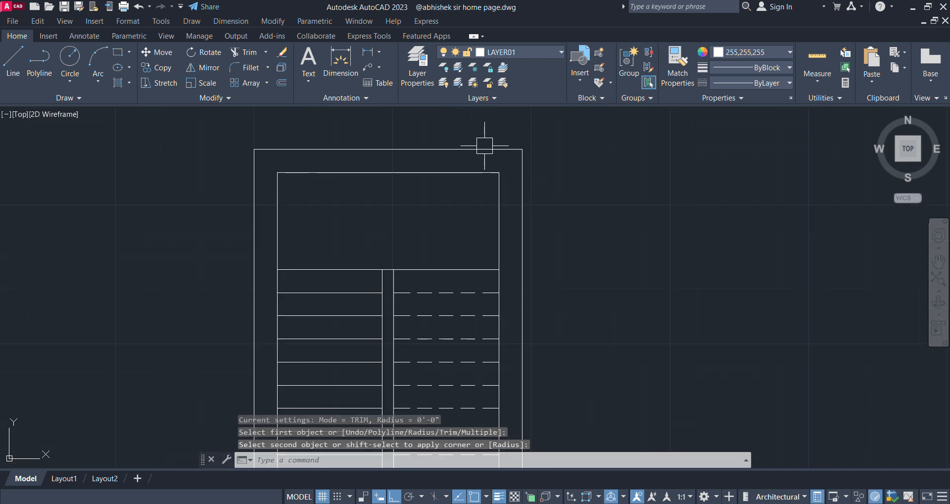
- Join the outer wall lines at the lower-left and lower-right corners using Fillet with zero radius
middle_click_drag(484, 208, 506, 146)
scroll(450, 261, "up", 3)
key("Return")
left_click(414, 258)
left_click(367, 230)
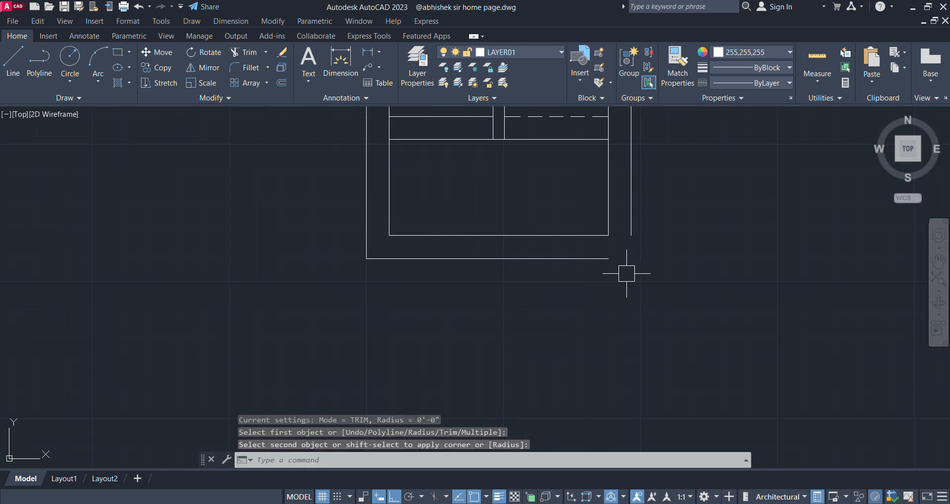
key("Return")
left_click(601, 258)
left_click(630, 227)
scroll(575, 256, "down", 3)
- Extend the lowest tread line and the inner bottom wall line to the outer right wall line
middle_click_drag(599, 243, 479, 268)
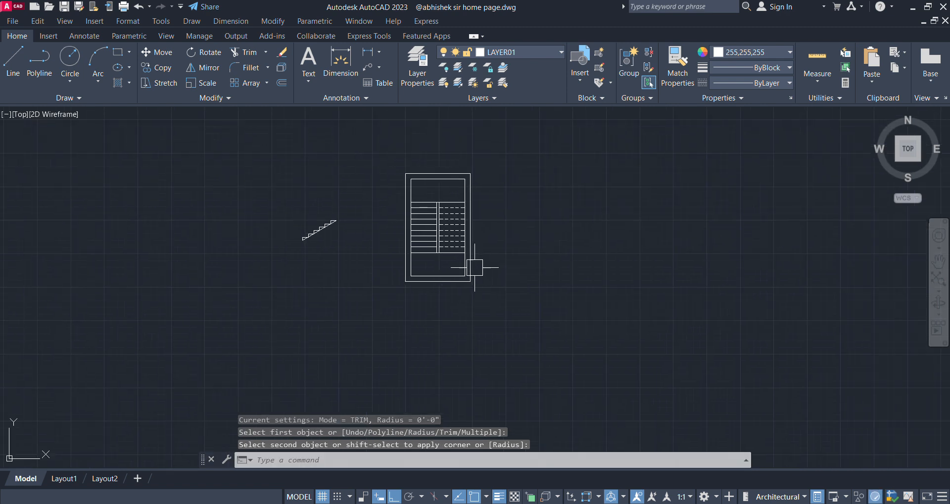
scroll(470, 268, "up", 3)
key("Escape")
key("Escape")
key("Escape")
type("EX")
key("Return")
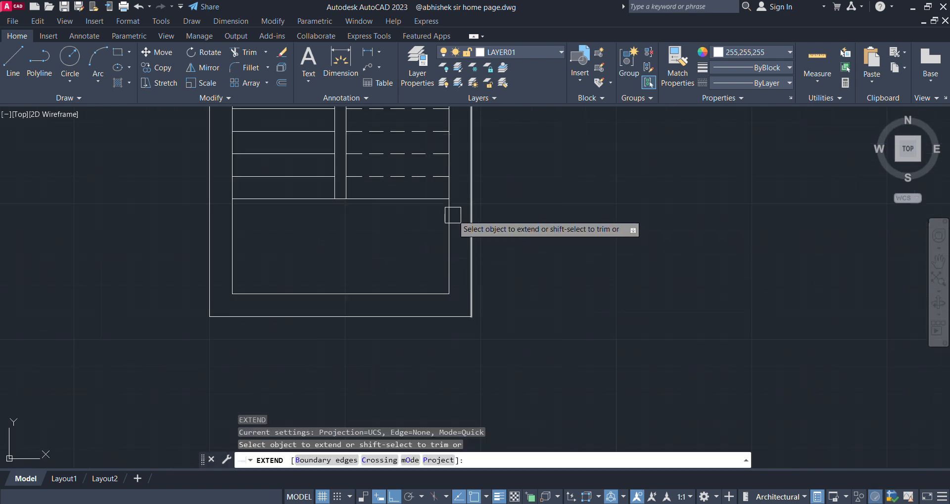
left_click(433, 199)
left_click(423, 292)
key("Escape")
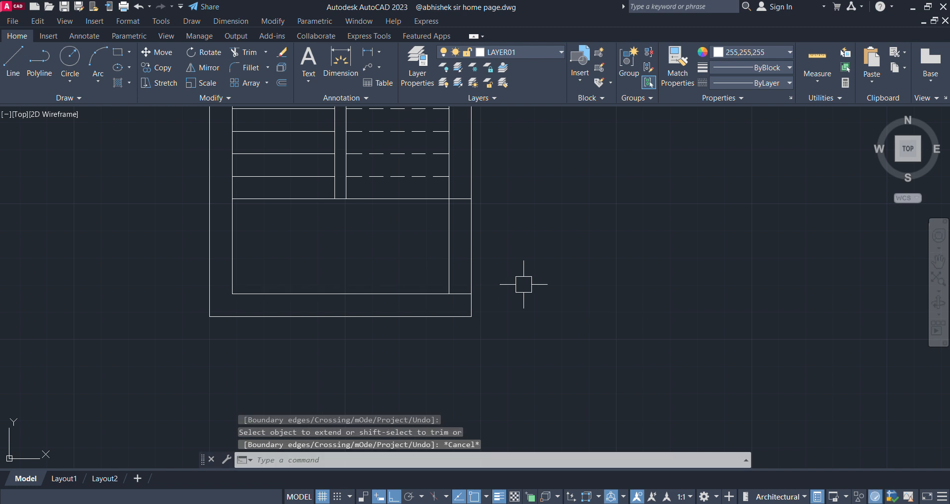
- Trim both right wall lines between the two extended lines to open a doorway at the lower landing
type("TR")
key("Return")
left_click_drag(545, 264, 546, 252)
left_click_drag(379, 253, 626, 236)
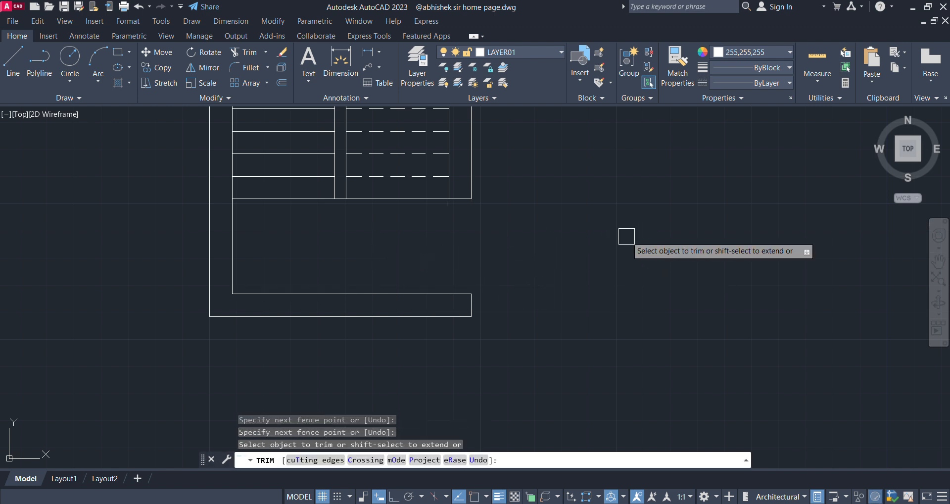
key("Escape")
- Add the multiline text label "D" in the doorway at the lower landing
scroll(627, 236, "down", 3)
scroll(501, 291, "down", 2)
type("MT")
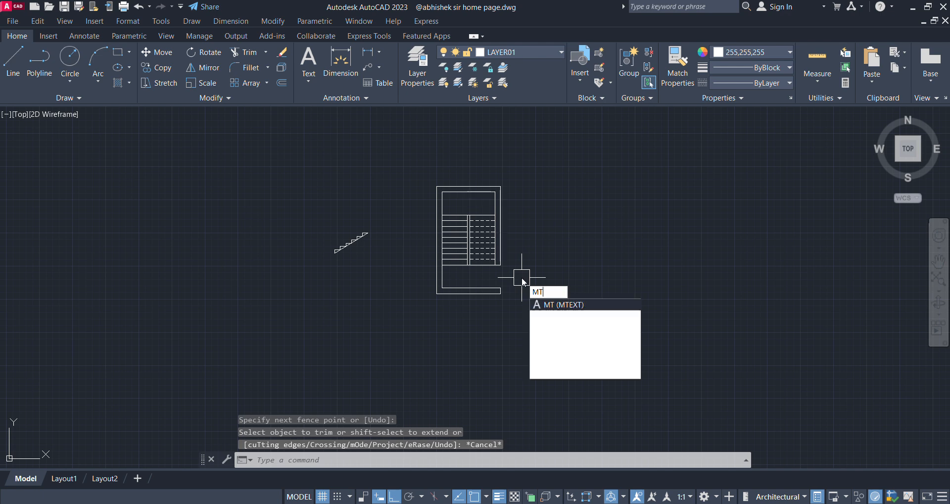
key("Return")
scroll(515, 275, "up", 4)
scroll(462, 272, "up", 2)
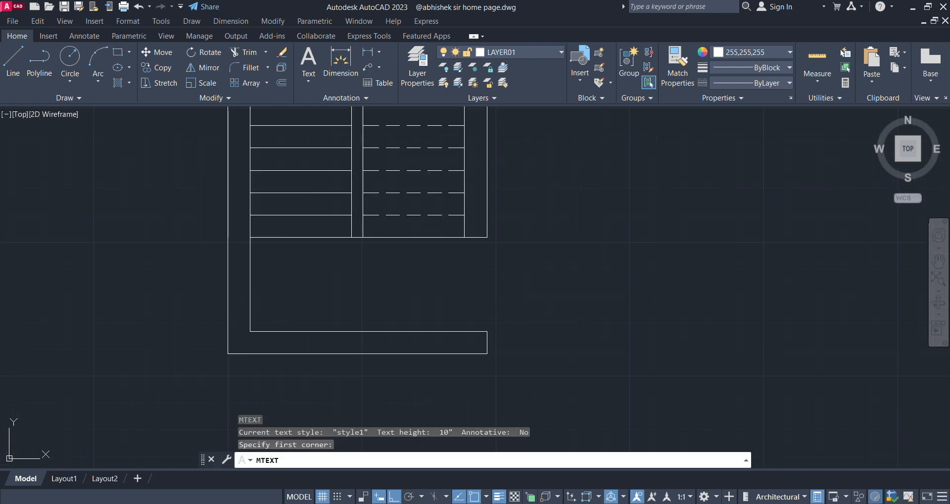
left_click(460, 270)
left_click(515, 306)
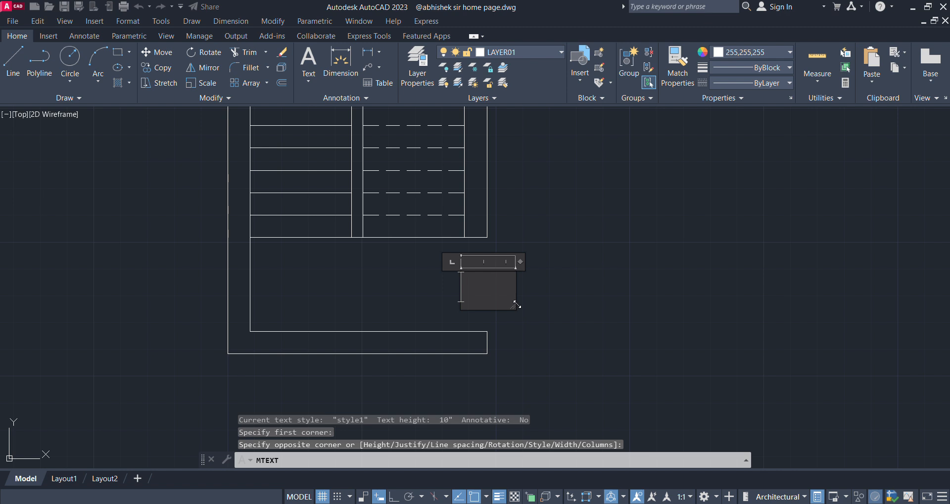
type("DD")
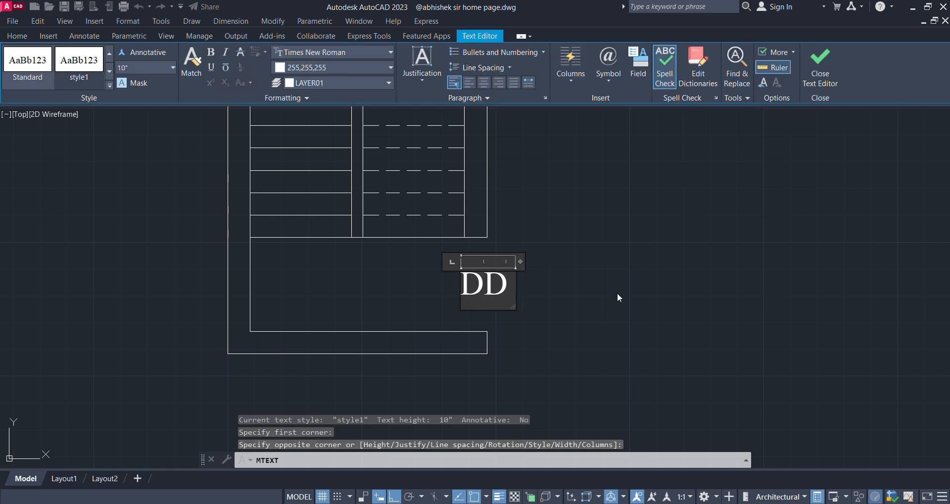
key("BackSpace")
left_click(615, 292)
- Move the "D" label slightly to the right within the doorway
left_click(546, 280)
left_click(413, 292)
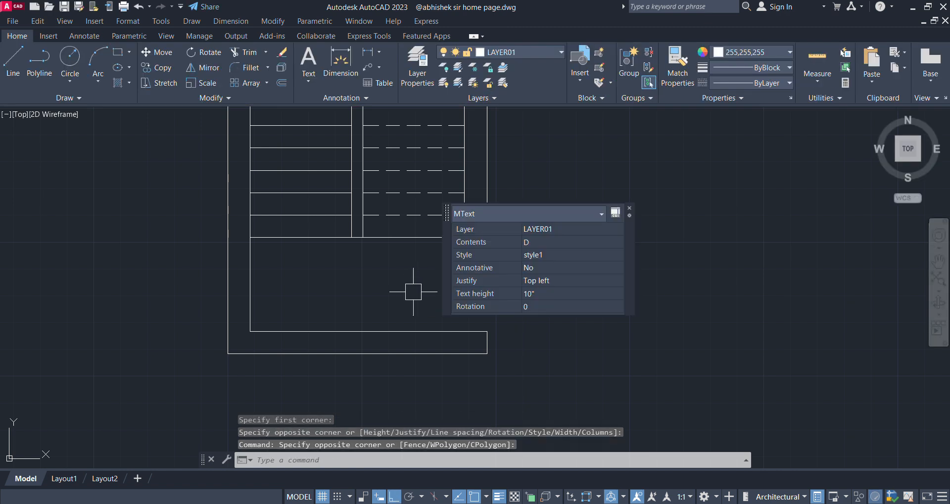
type("m")
key("Return")
left_click(633, 300)
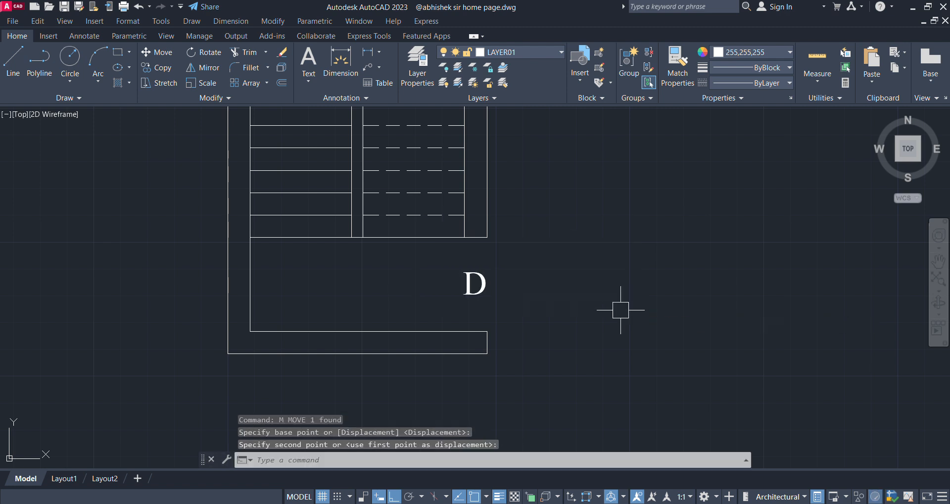
scroll(459, 296, "down", 2)
middle_click_drag(459, 296, 400, 336)
scroll(406, 311, "down", 1)
mouse_move(405, 310)
middle_mouse_down()
mouse_move(385, 312)
mouse_move(459, 328)
middle_mouse_up()
scroll(377, 330, "up", 1)
scroll(514, 302, "down", 2)
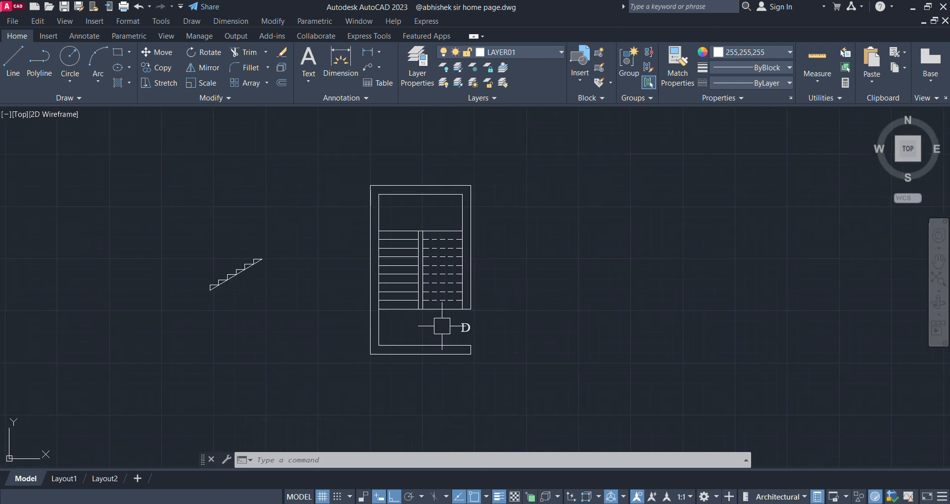
- Add a linear dimension for the overall outer width above the top wall line
scroll(402, 333, "up", 2)
middle_click_drag(495, 251, 458, 312)
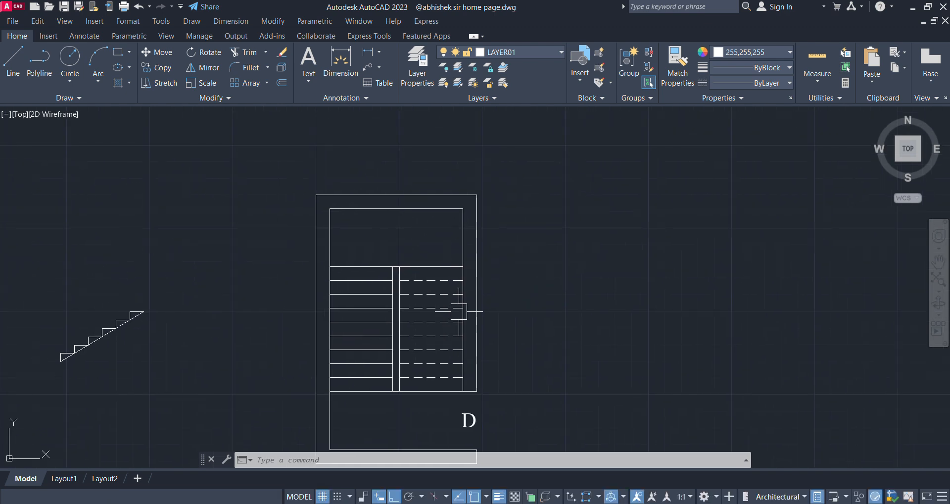
left_click(367, 52)
scroll(386, 198, "up", 2)
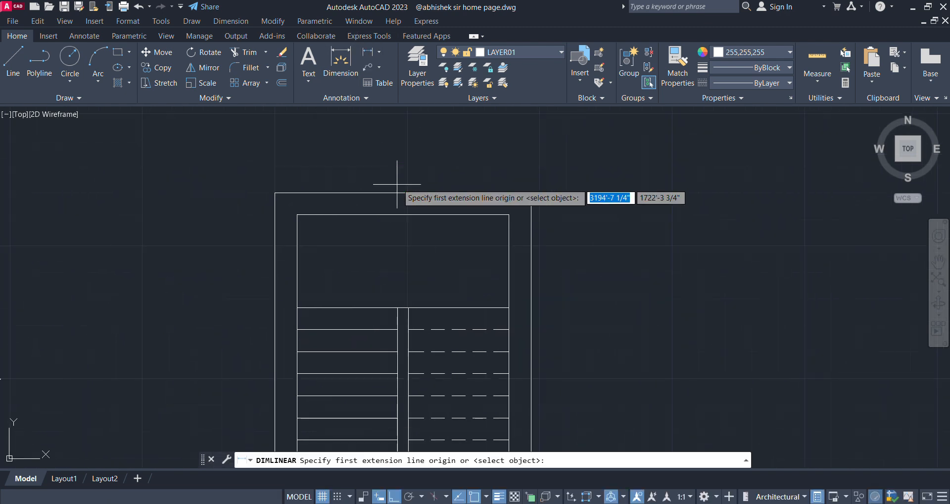
key("Return")
left_click(403, 193)
left_click(405, 167)
scroll(404, 136, "down", 2)
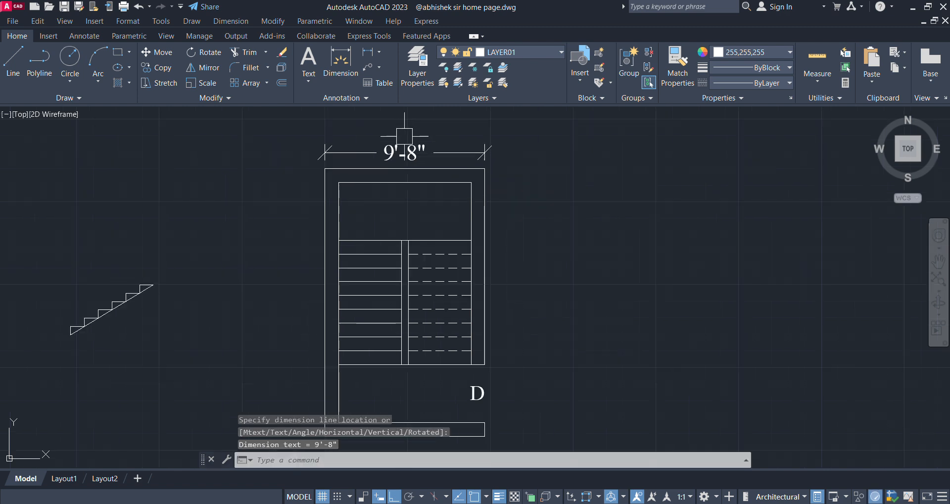
- Add a linear dimension for the overall outer height beside the left wall line
scroll(324, 180, "up", 2)
key("Return")
key("Return")
left_click(324, 188)
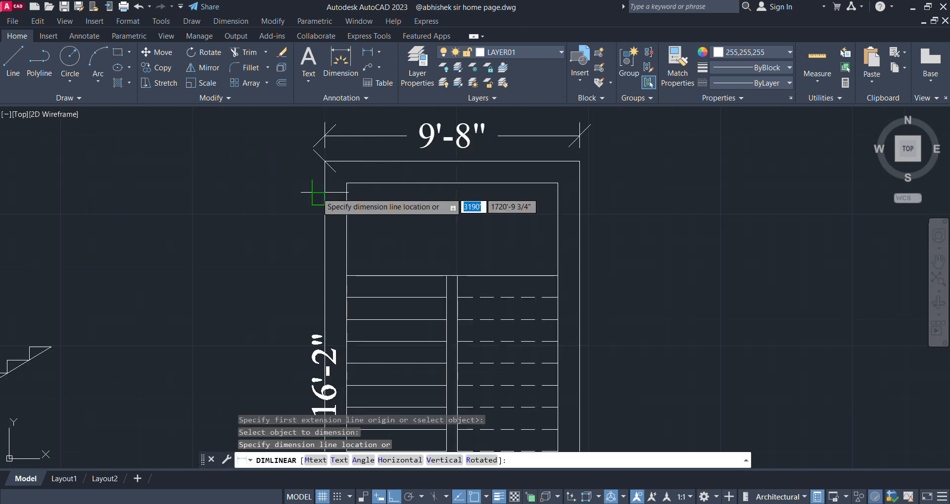
scroll(301, 186, "down", 2)
left_click(298, 174)
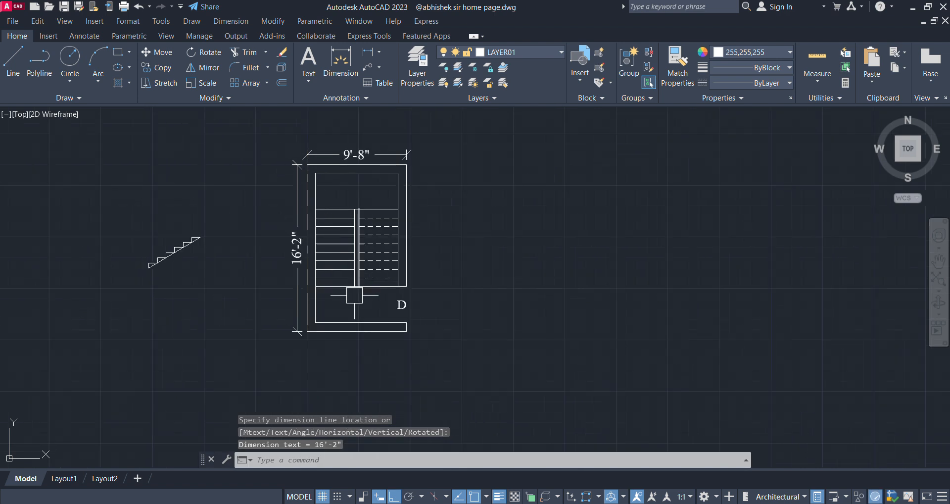
- Add a linear dimension for the upper landing's depth, from the inner top wall to the first riser line
scroll(368, 331, "up", 2)
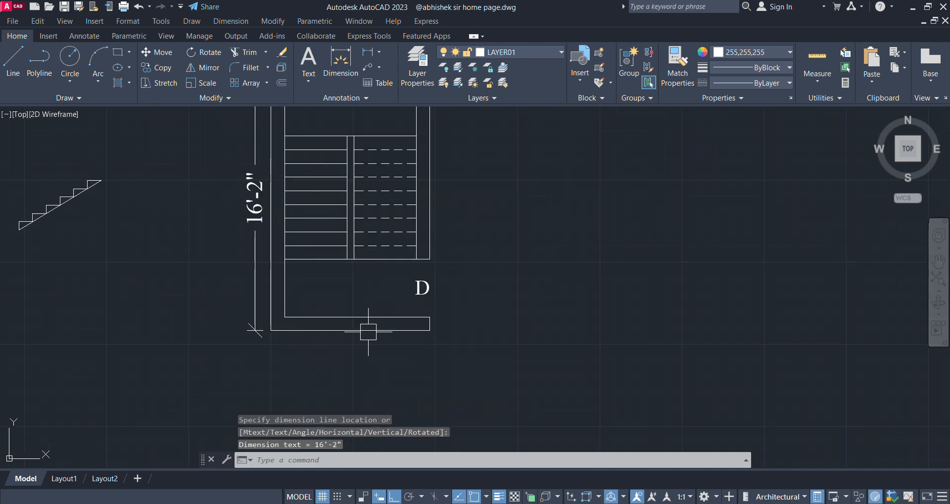
scroll(346, 275, "down", 2)
scroll(342, 299, "up", 2)
middle_click_drag(353, 294, 358, 333)
middle_click_drag(375, 188, 363, 325)
scroll(363, 331, "up", 2)
key("space")
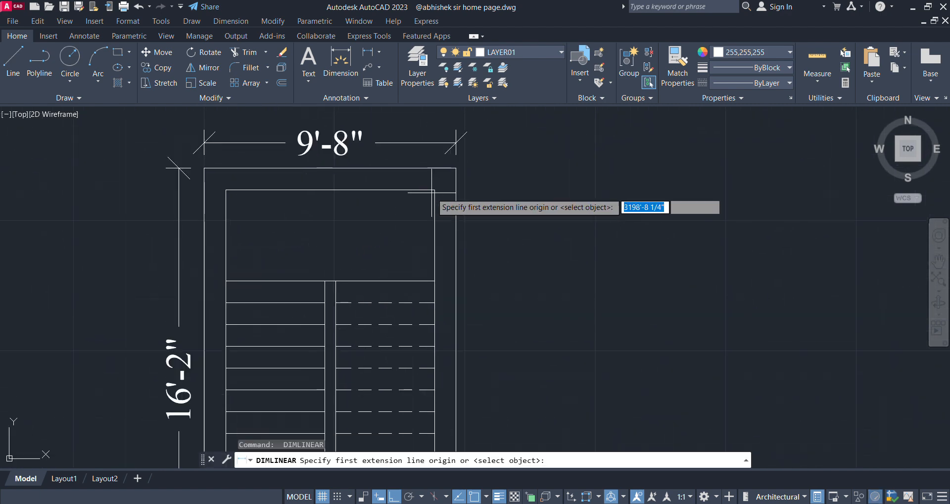
left_click(434, 190)
left_click(434, 280)
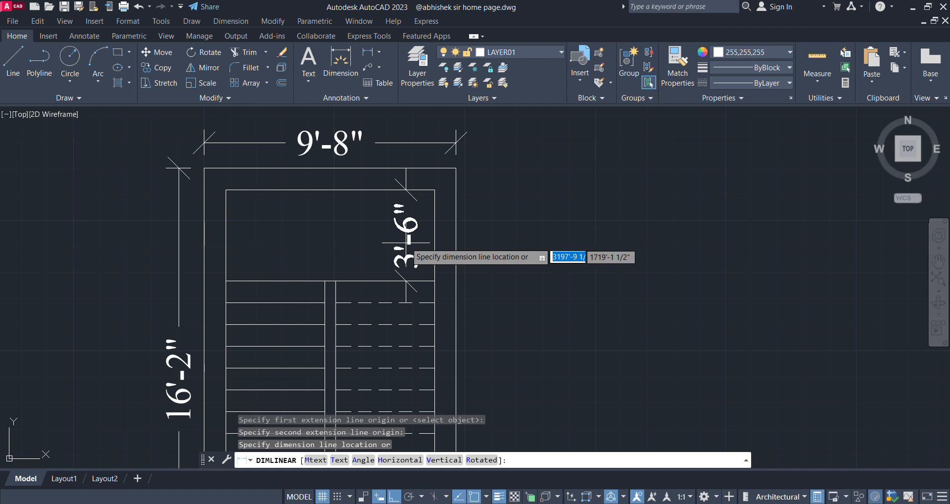
left_click(396, 268)
- Add a linear dimension for the inner width between the walls, just below the two flights
scroll(382, 181, "down", 3)
scroll(350, 323, "up", 4)
scroll(372, 275, "down", 2)
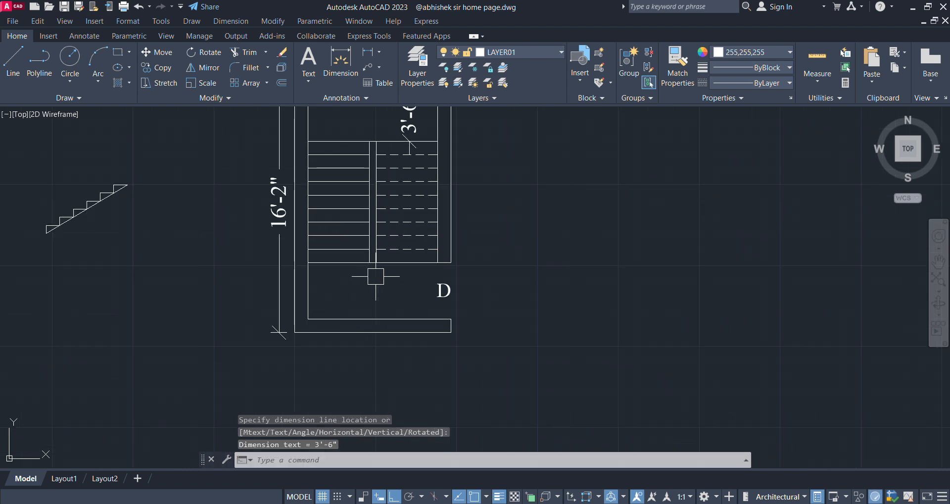
scroll(347, 277, "up", 2)
key("space")
left_click(296, 247)
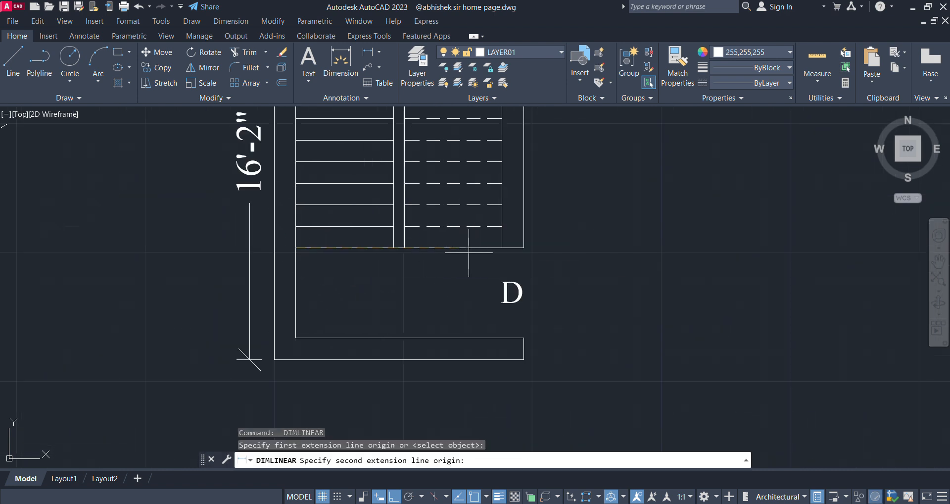
left_click(502, 247)
left_click(396, 270)
- Draw a rectangle as a border around the dimensioned stair plan
scroll(347, 339, "down", 3)
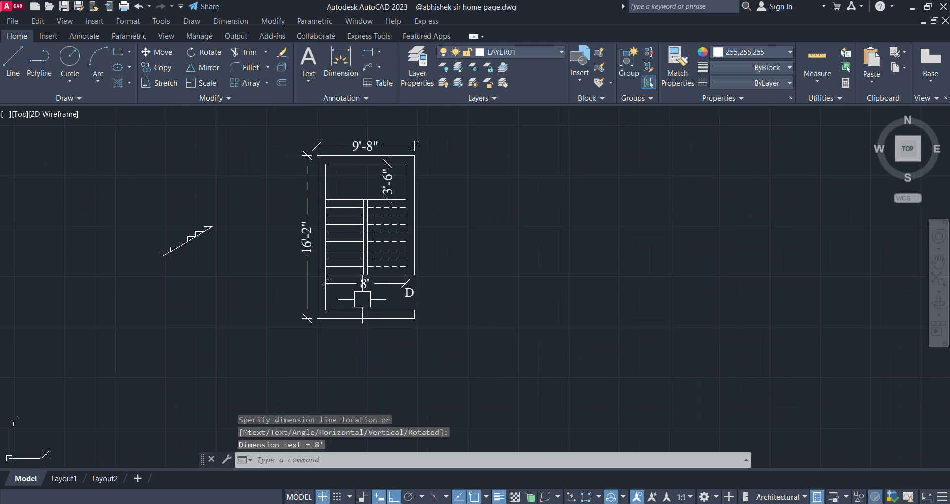
type("REC")
key("Return")
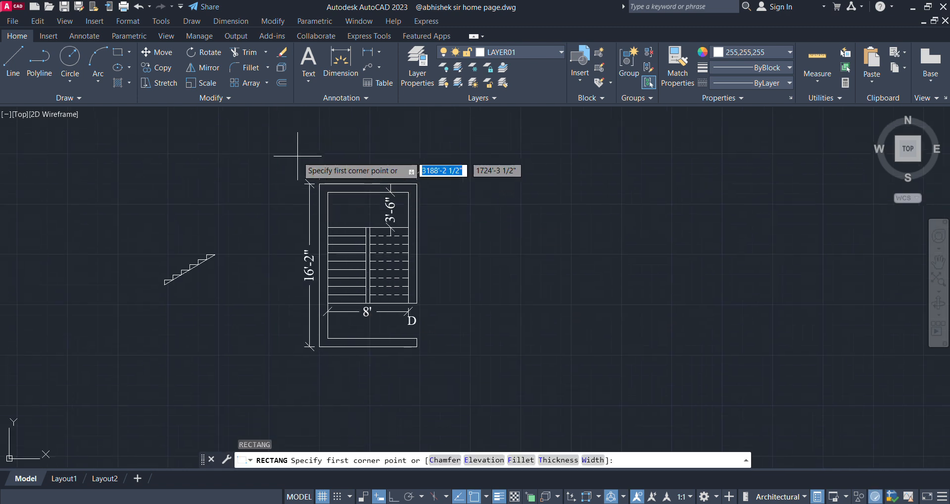
left_click(292, 150)
left_click(441, 369)
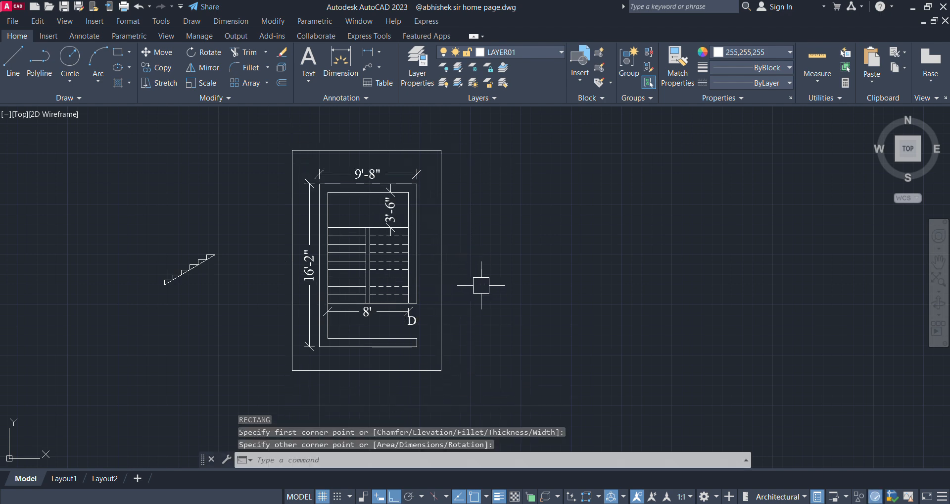
- Look over the bordered stair plan, checking the flights, landings and dimensions
mouse_move(410, 275)
middle_mouse_down()
mouse_move(233, 257)
mouse_move(146, 226)
middle_mouse_up()
scroll(322, 185, "up", 1)
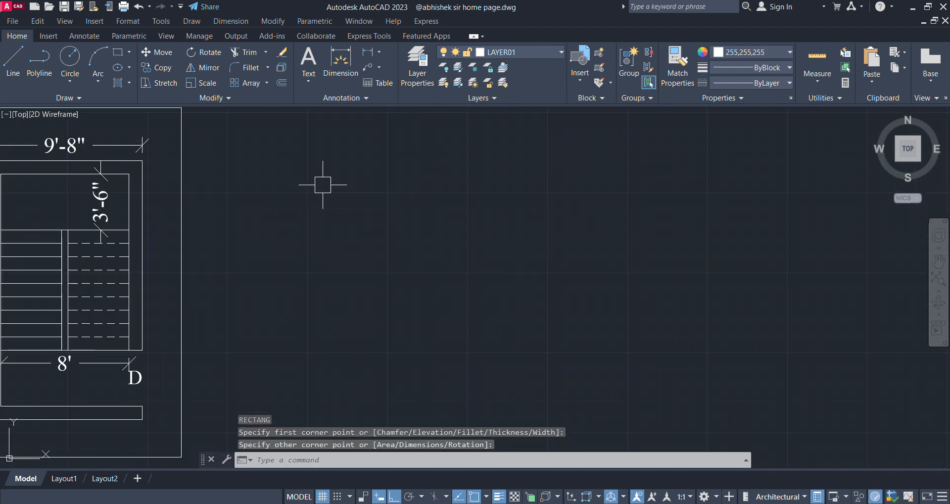
middle_click_drag(367, 213, 302, 181)
scroll(381, 236, "down", 1)
scroll(141, 234, "up", 2)
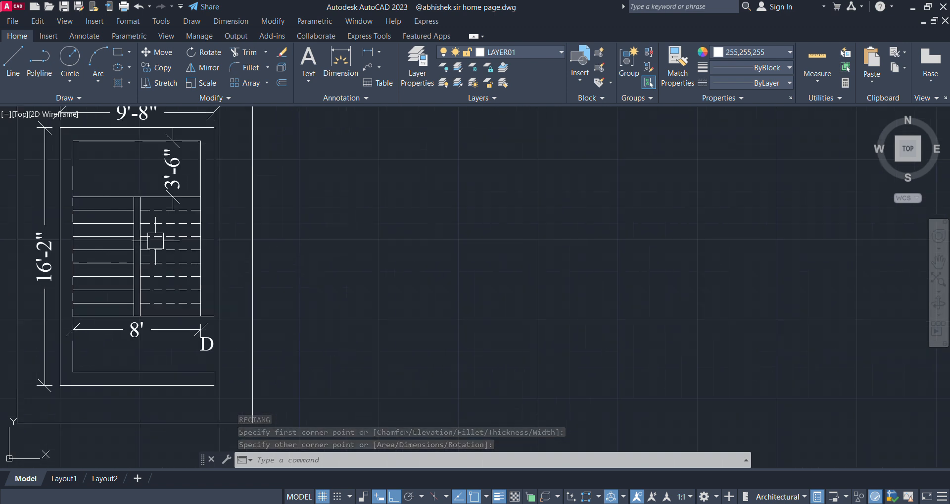
scroll(198, 265, "down", 2)
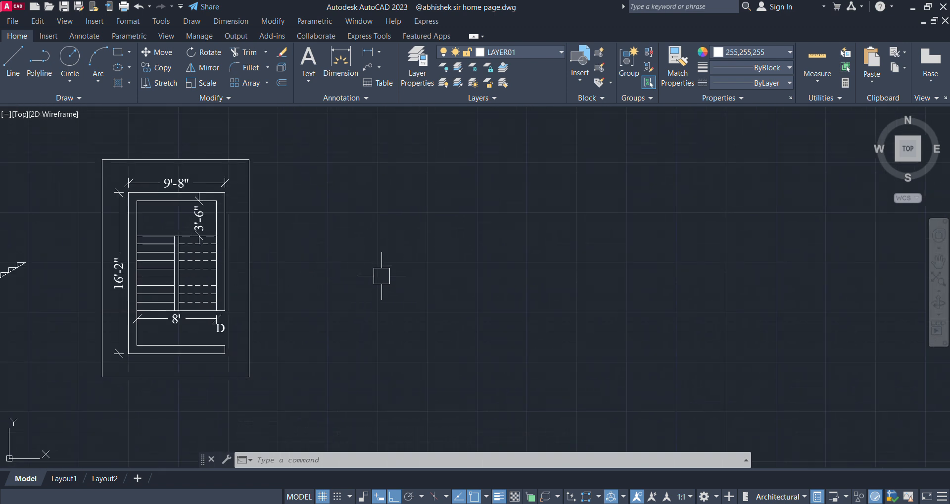
scroll(89, 251, "up", 2)
scroll(189, 241, "up", 2)
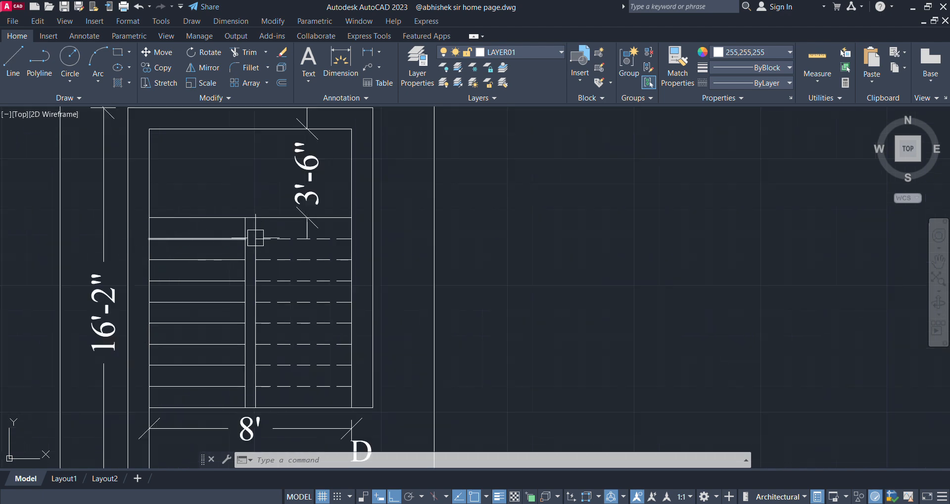
scroll(255, 238, "down", 5)
scroll(267, 223, "up", 3)
scroll(256, 238, "down", 4)
- Draw a 4' horizontal line in the empty area to the right of the bordered stair plan
middle_click_drag(540, 272, 437, 267)
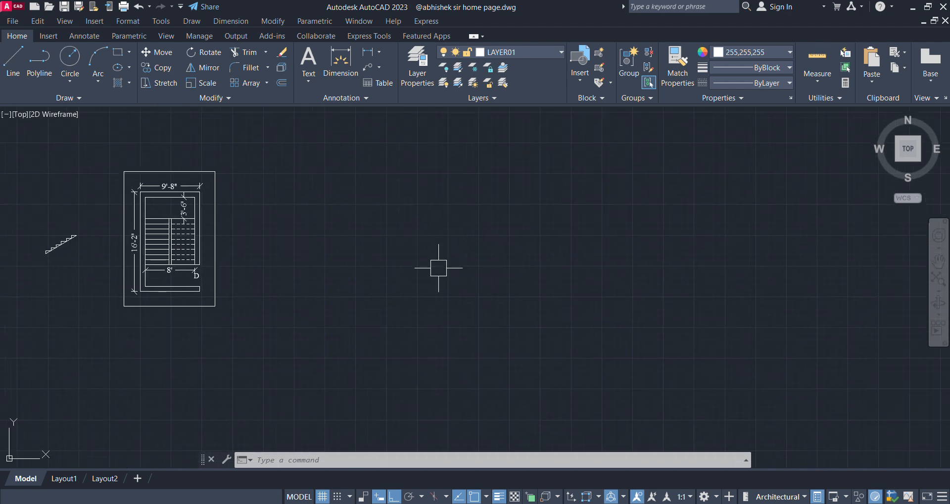
type("l")
key("Return")
scroll(346, 291, "up", 4)
left_click(330, 287)
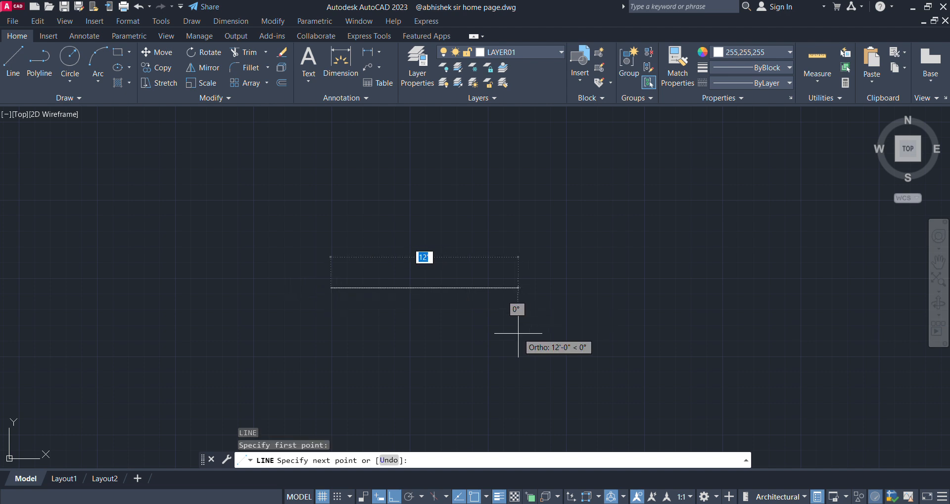
key("Return")
key("Escape")
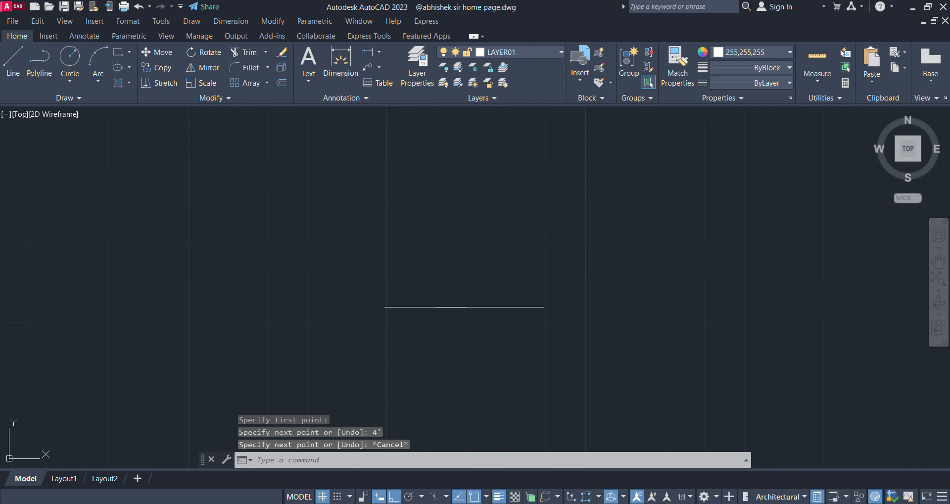
- Offset the 4' line downward four times at 10" spacing to form the first flight's treads
type("o")
key("Return")
type("10")
key("Return")
scroll(450, 263, "down", 3)
scroll(495, 296, "up", 3)
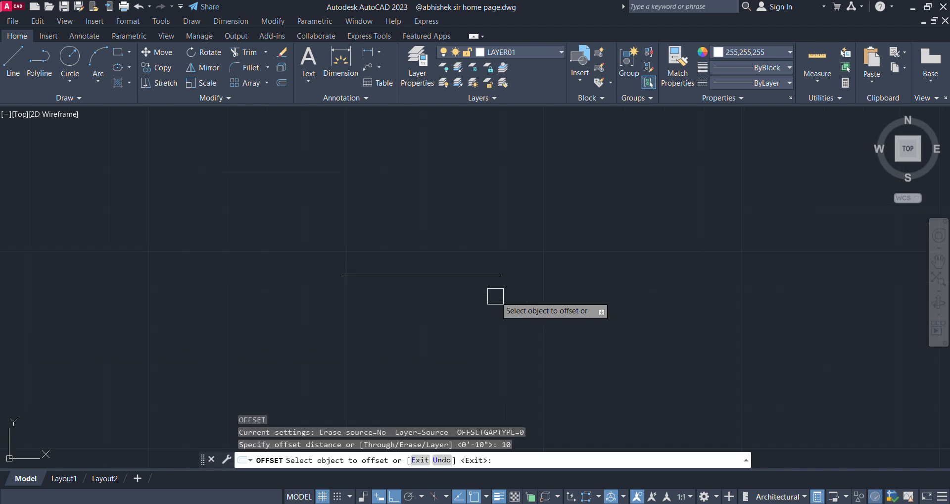
left_click(481, 278)
left_click(477, 339)
left_click(476, 308)
left_click(458, 365)
scroll(464, 297, "down", 1)
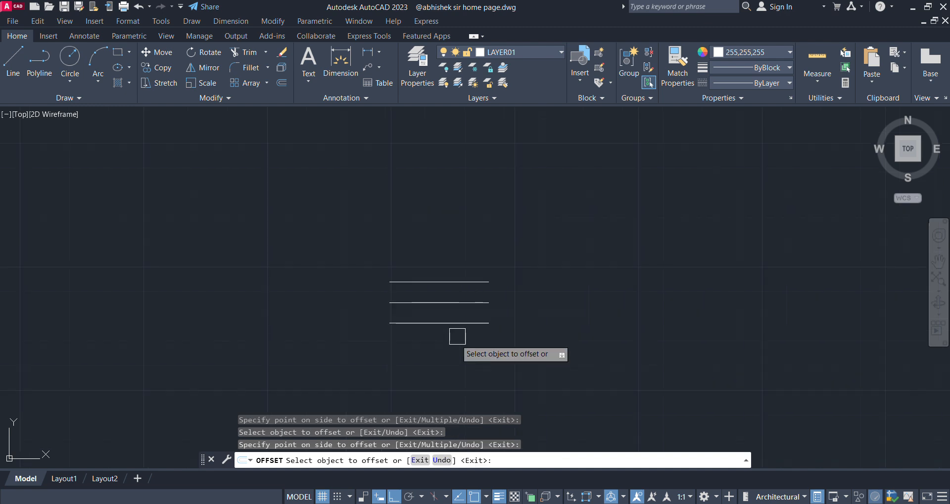
scroll(458, 337, "up", 1)
left_click(465, 312)
left_click(448, 379)
left_click(456, 351)
left_click(463, 396)
scroll(465, 351, "down", 2)
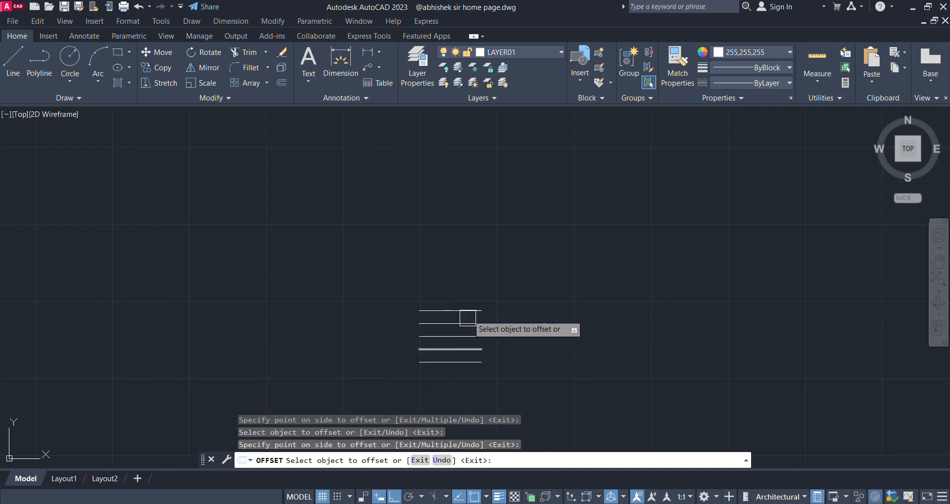
key("Escape")
- Offset the first flight's top line 3.5' upward to form the landing's far edge
key("Return")
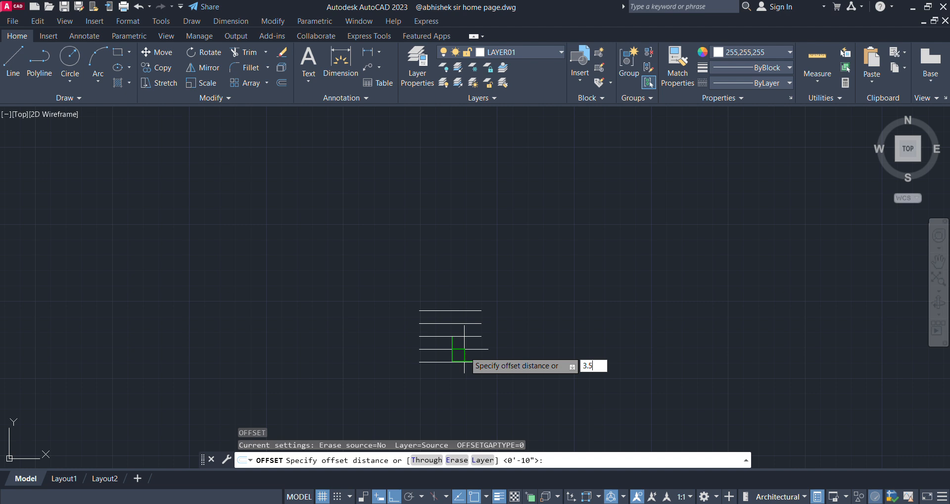
type("3.5")
key("Return")
scroll(511, 340, "up", 2)
left_click(435, 293)
left_click(511, 217)
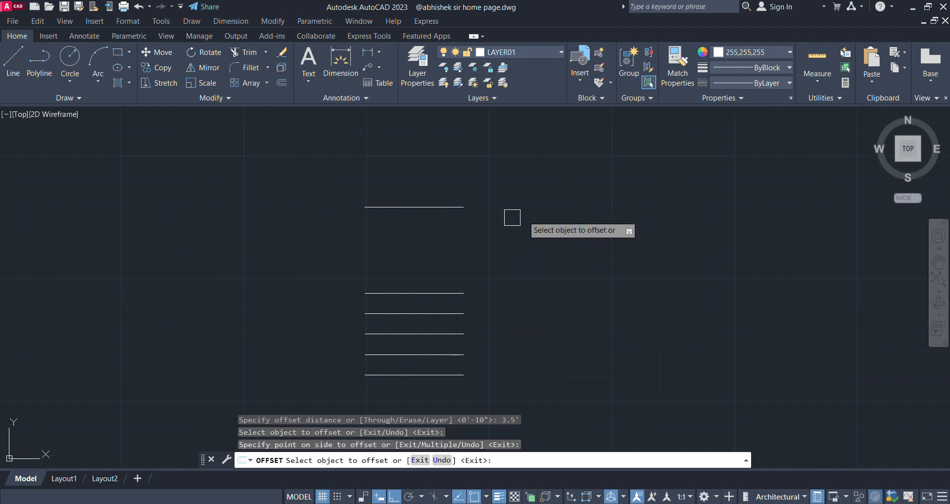
key("Escape")
- Draw a vertical line joining the right ends of the landing's two horizontal edges
type("l")
key("Return")
left_click(463, 207)
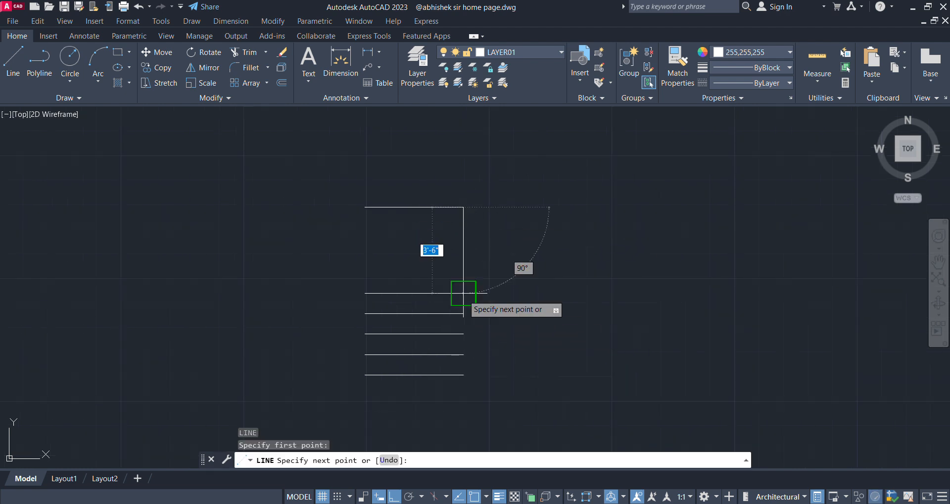
key("Return")
- Offset the landing's vertical edge to the right five times at 10" spacing to form the middle flight
type("o")
key("Return")
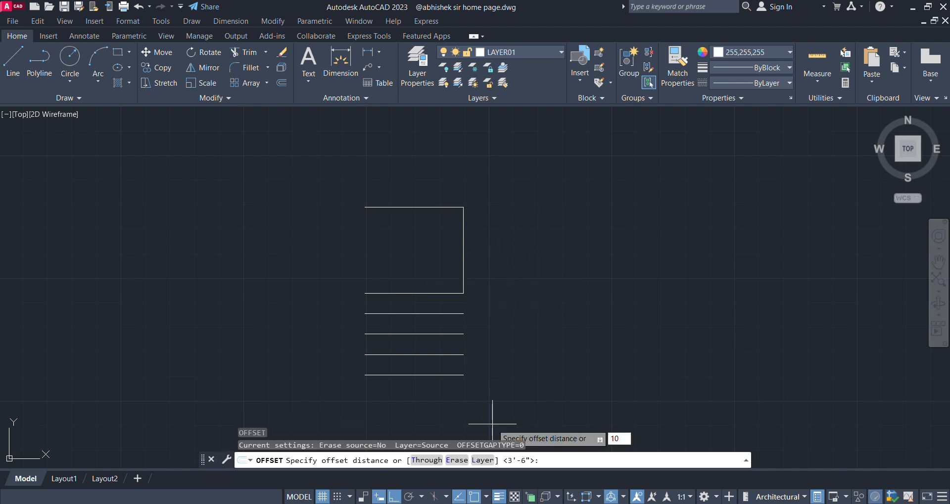
type("10")
key("Return")
left_click(464, 254)
left_click(546, 262)
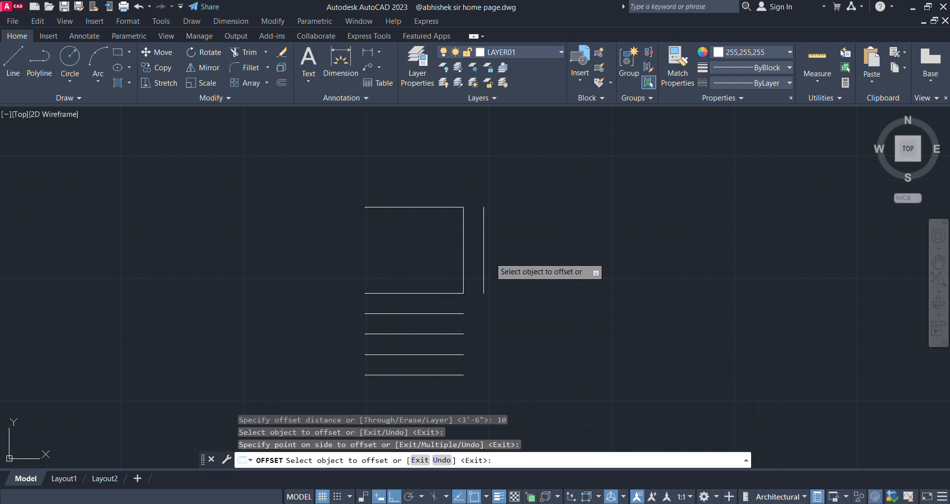
left_click(484, 254)
left_click(526, 254)
left_click(503, 260)
left_click(552, 250)
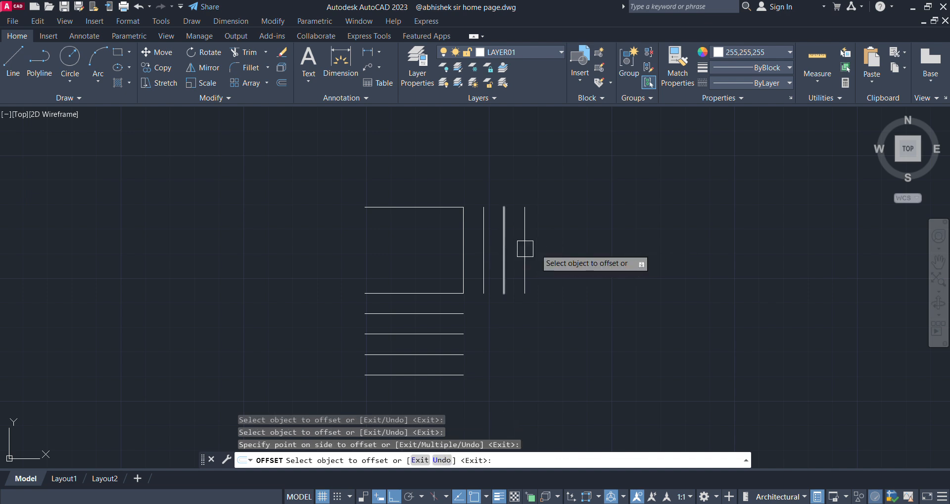
left_click(525, 245)
left_click(554, 245)
left_click(545, 250)
left_click(596, 243)
key("Escape")
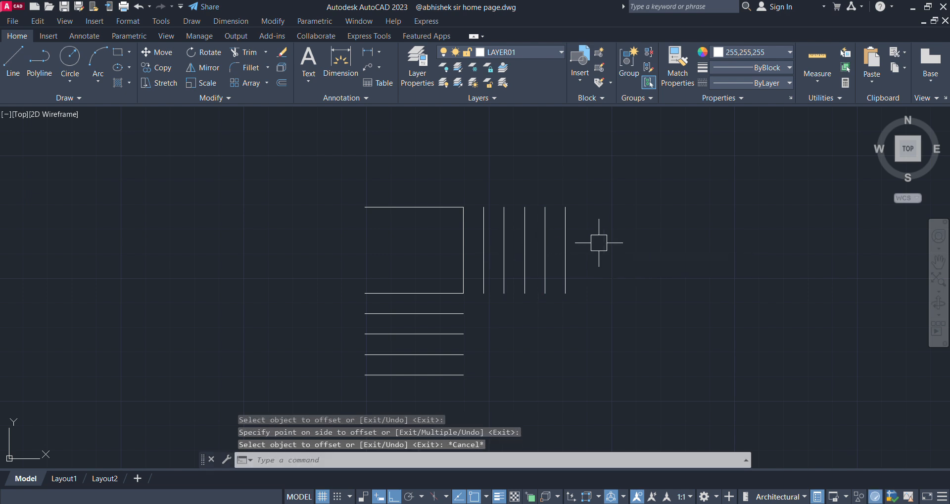
- Offset the middle flight's last riser line 3.5' to the right for the second landing
type("O")
key("Return")
type("3")
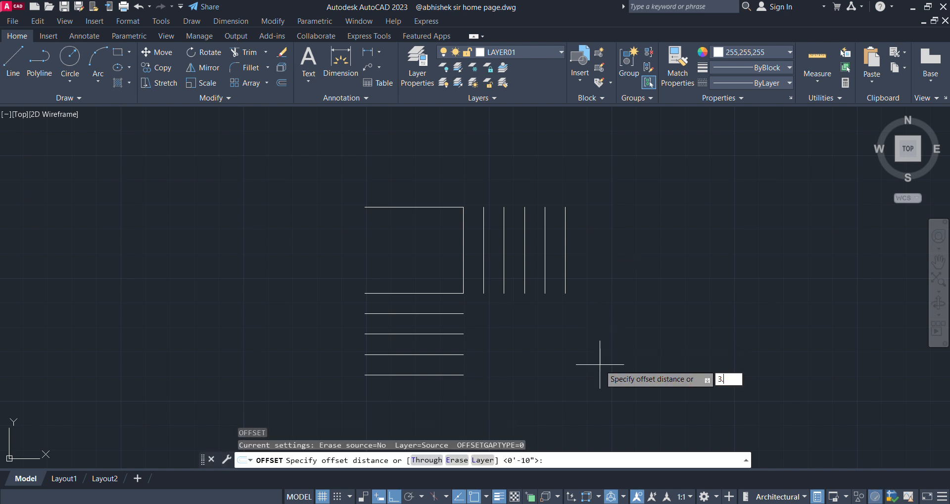
type(".5'")
key("Return")
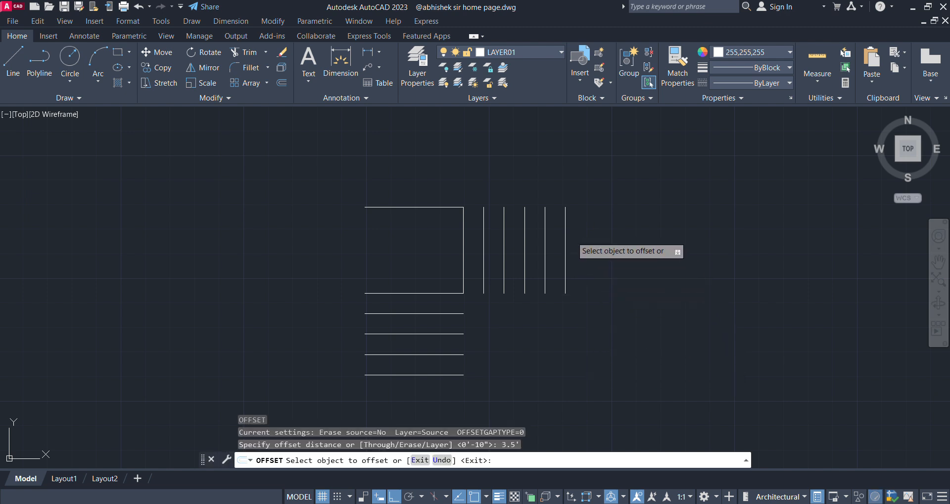
left_click(565, 240)
left_click(678, 270)
key("Escape")
- Draw a horizontal line joining the lower ends of the second landing's two vertical edges
type("L")
key("Return")
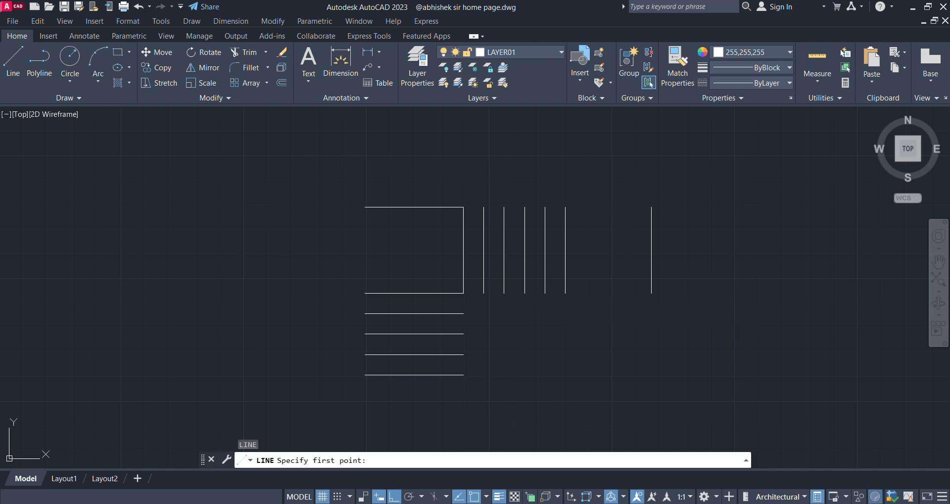
left_click(565, 293)
left_click(651, 293)
key("Return")
- Offset the second landing's lower edge downward four times at 10" spacing to form the third flight's treads
type("o")
key("Return")
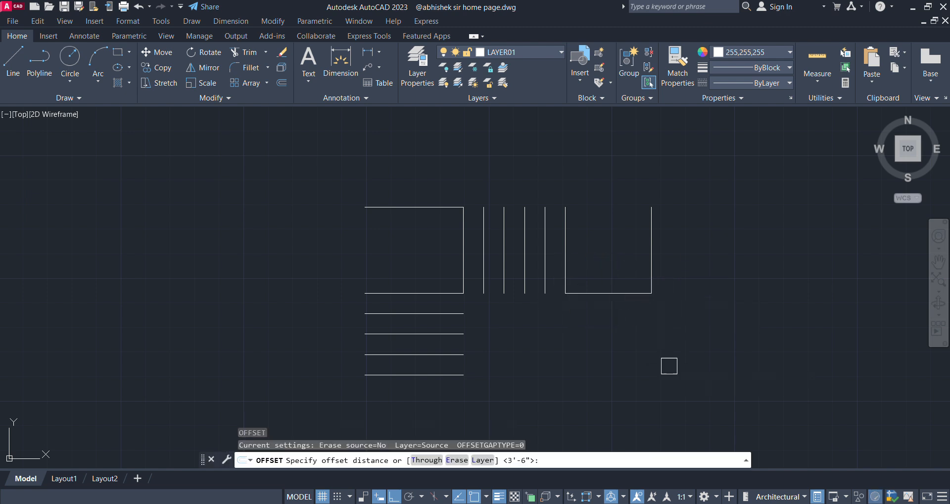
type("10")
key("Return")
left_click(632, 293)
left_click(635, 354)
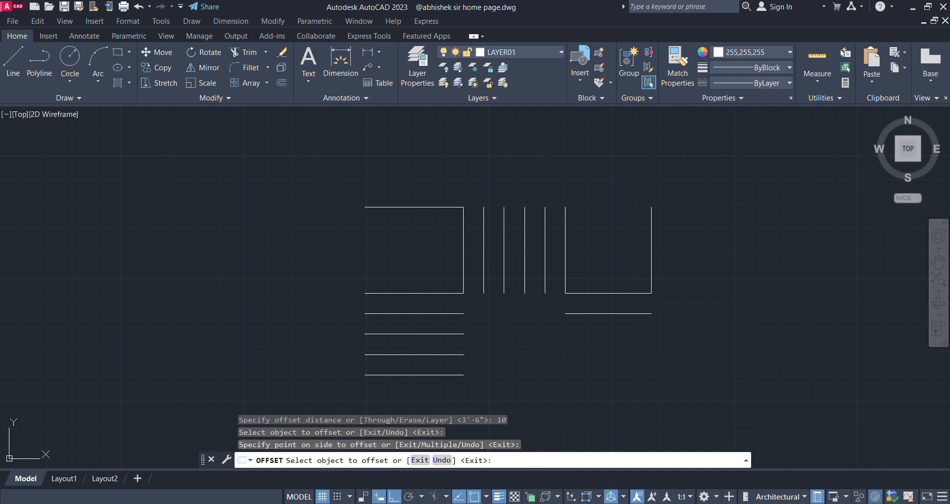
left_click(633, 313)
left_click(632, 333)
left_click(631, 334)
left_click(628, 377)
left_click(622, 355)
left_click(619, 368)
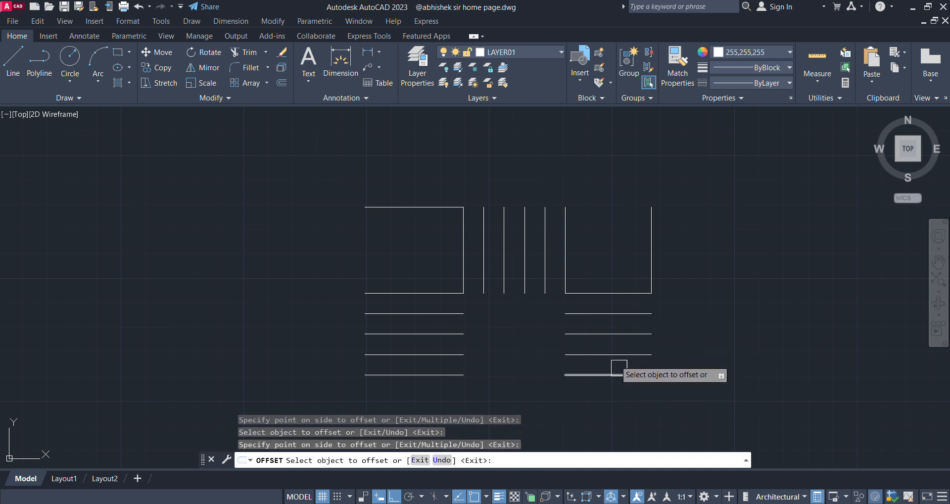
scroll(609, 352, "down", 1)
key("Escape")
- Draw the continuous inner edge up the left flight, across below the middle flight and down the right flight
scroll(590, 343, "up", 1)
type("l")
key("Return")
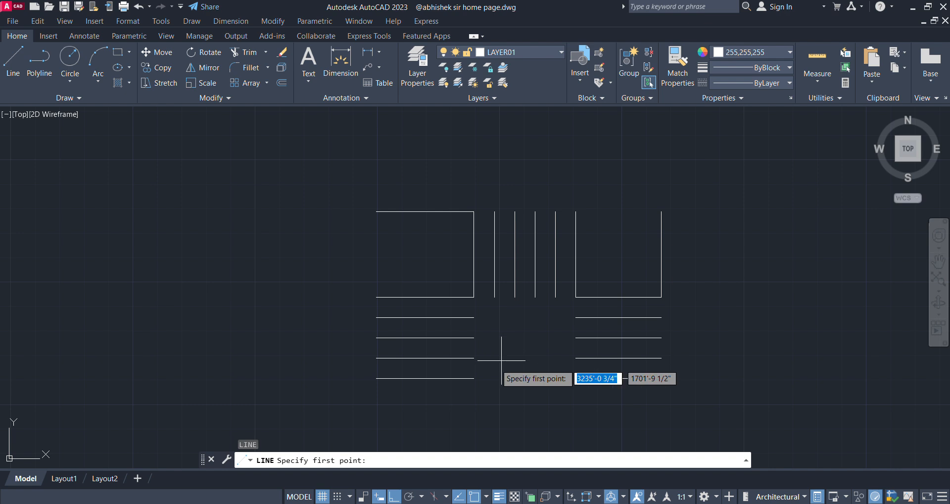
left_click(474, 378)
left_click(476, 295)
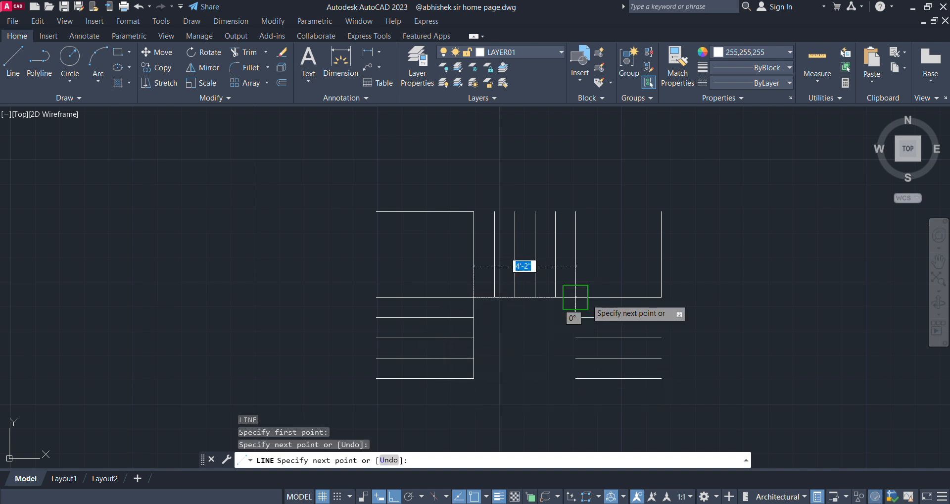
left_click(576, 297)
key("Return")
- Draw the right flight's outer edge from the second landing's lower corner down to the last tread line
key("Return")
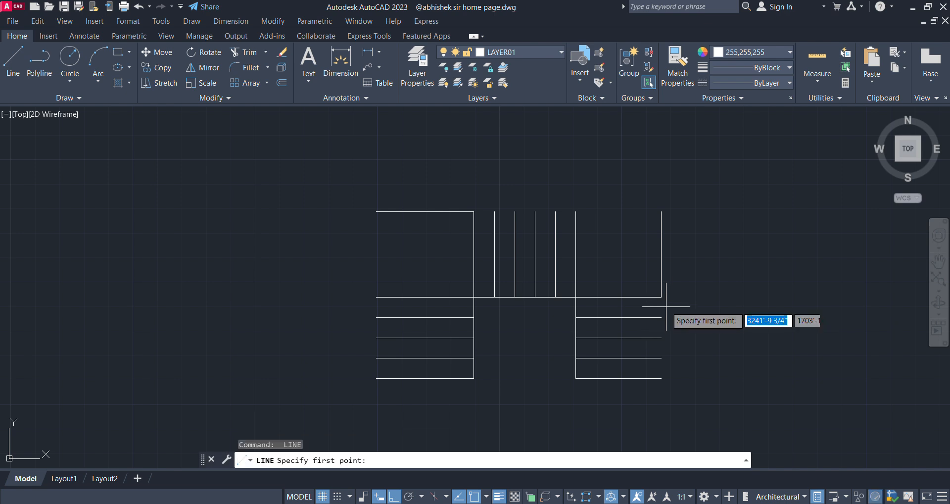
left_click(661, 297)
left_click(662, 378)
key("Return")
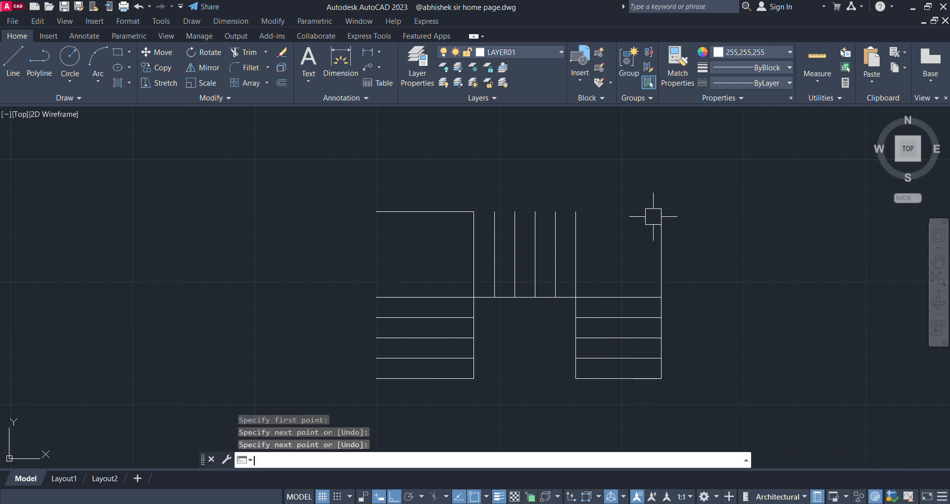
- Draw the plan's missing top edge between the two landings and the left flight's full-height outer edge
key("Return")
left_click(661, 212)
left_click(474, 211)
key("Return")
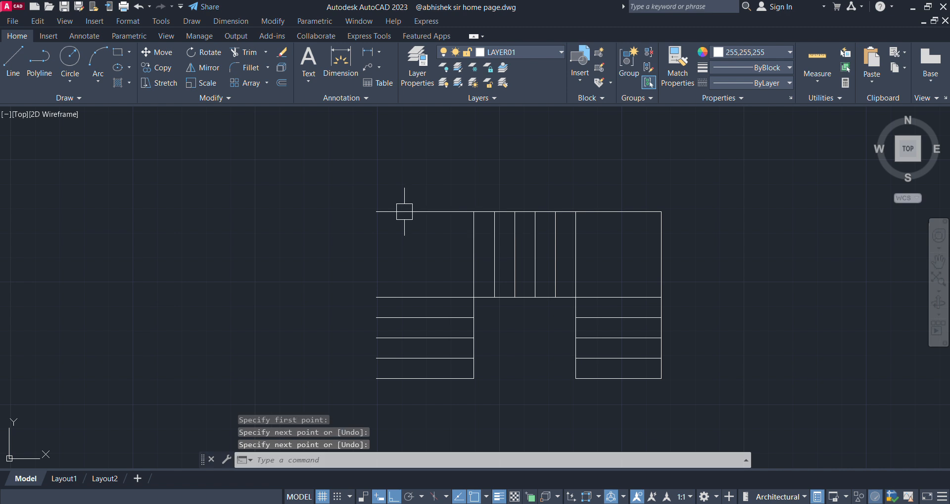
key("Return")
left_click(376, 212)
left_click(376, 378)
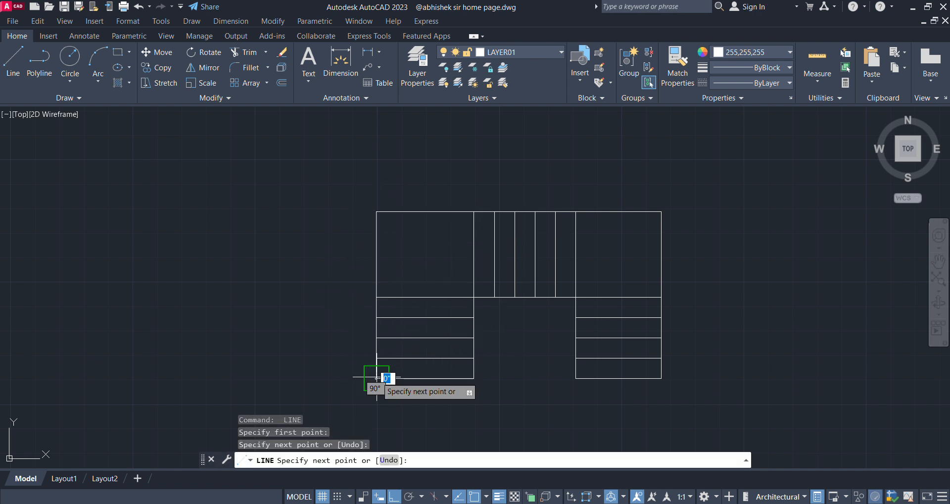
key("Return")
- Draw diagonal lines across both corner landings from their outer corners to the inner corners of the middle flight
key("Return")
left_click(661, 212)
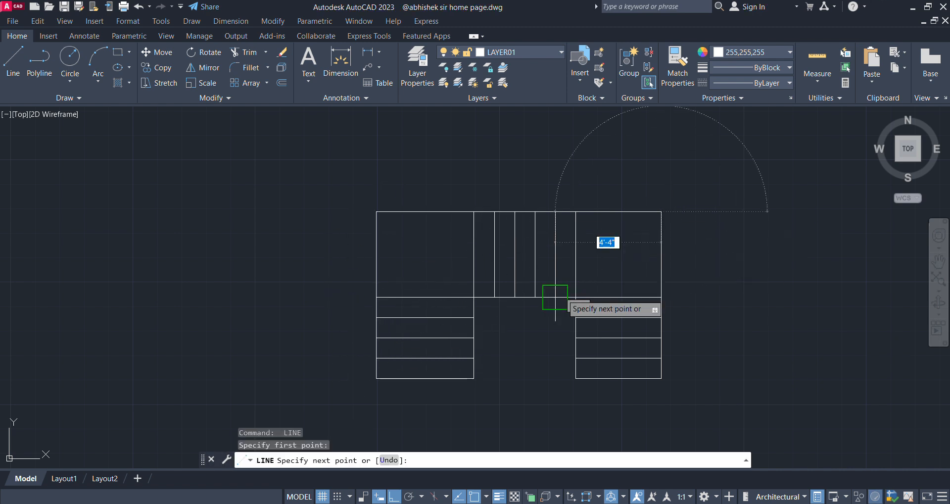
left_click(575, 297)
key("Return")
key("Return")
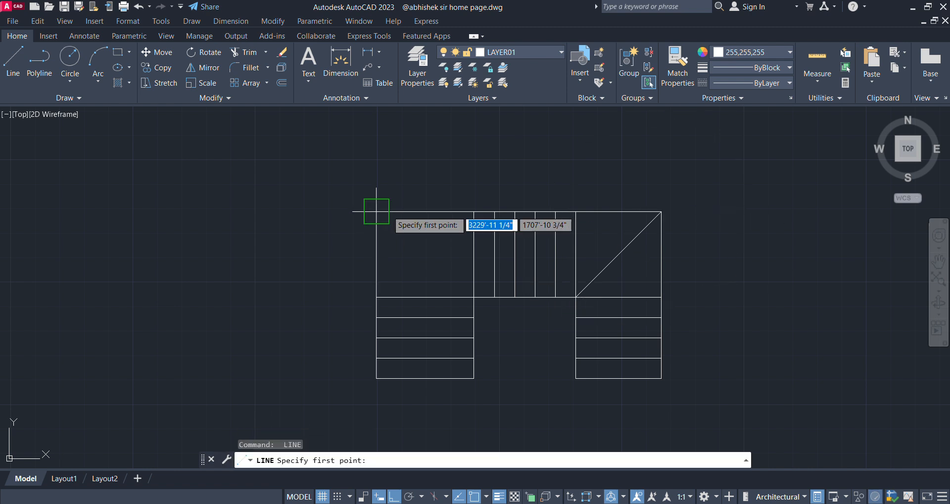
left_click(376, 212)
left_click(474, 297)
key("Escape")
- Offset the plan's top edge and left outer edge outward by 10"
scroll(490, 292, "down", 3)
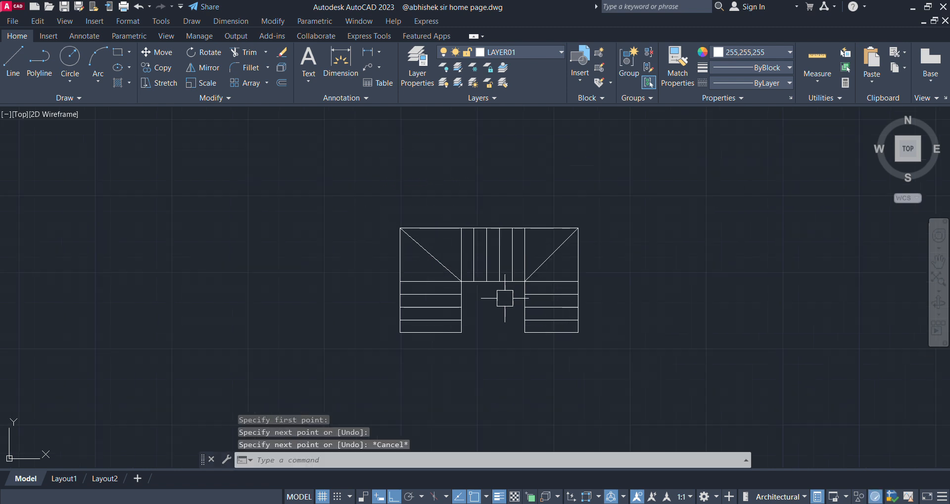
scroll(484, 286, "up", 2)
key("Escape")
key("Escape")
middle_click_drag(485, 278, 486, 296)
type("o")
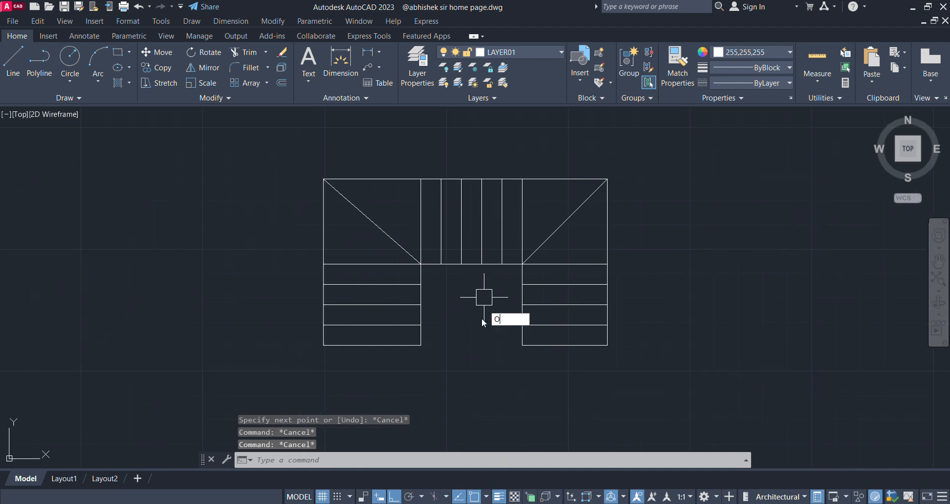
key("Return")
type("10")
key("Return")
left_click(564, 179)
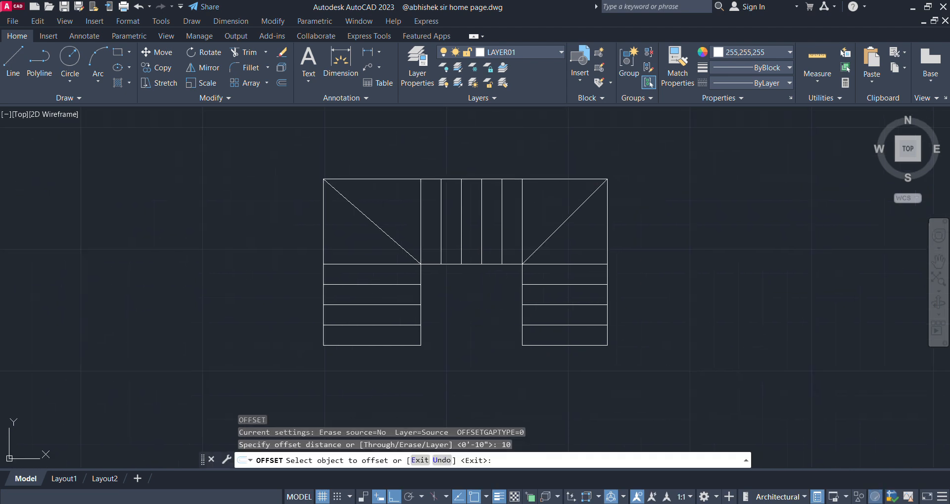
left_click(561, 136)
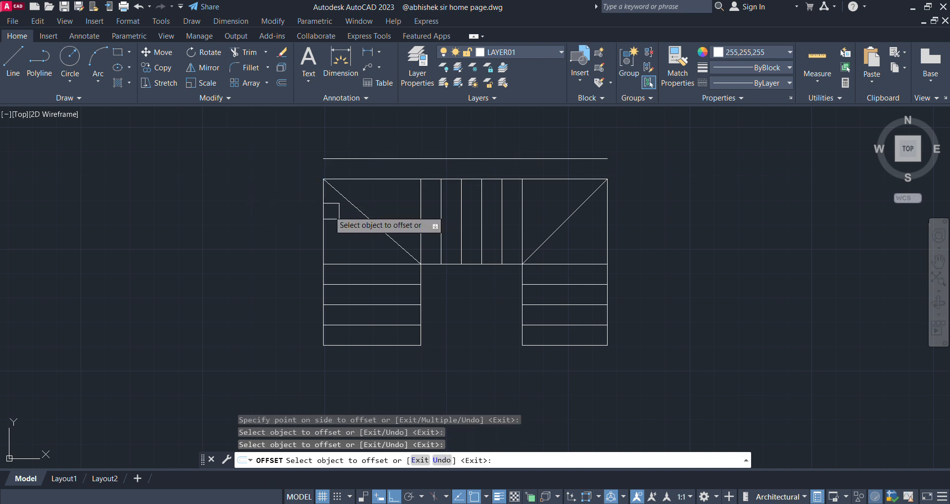
left_click(323, 213)
left_click(205, 212)
- Offset both flights' bottom lines and the two right outer edge segments outward by 10"
left_click(373, 346)
left_click(371, 381)
left_click(548, 345)
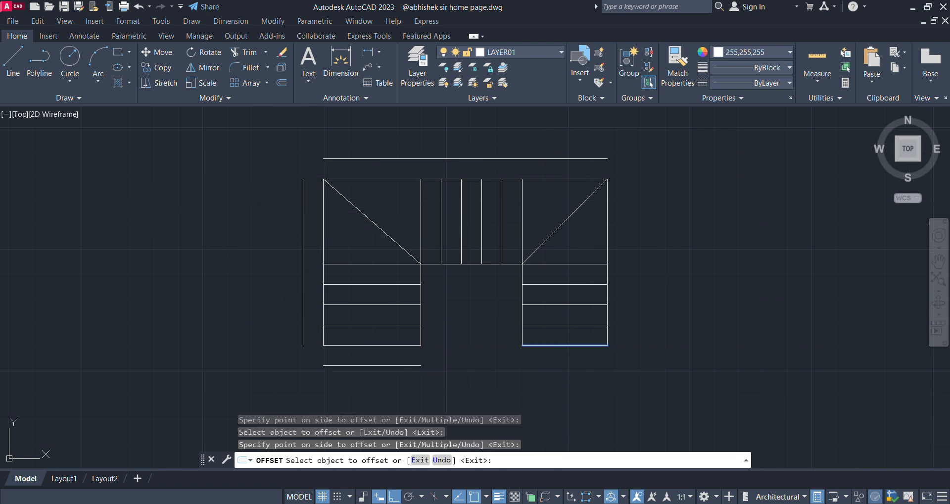
left_click(556, 361)
left_click(608, 322)
left_click(683, 311)
left_click(607, 218)
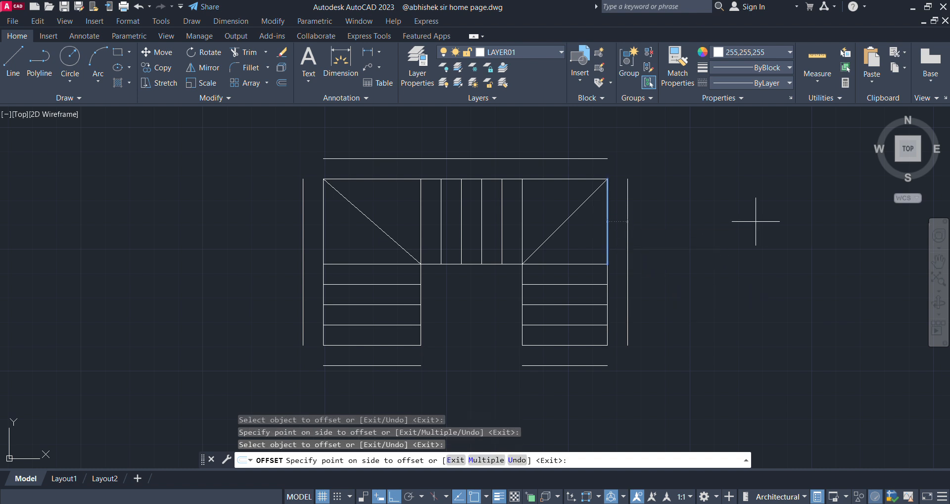
left_click(759, 218)
key("Escape")
- Draw horizontal lines closing the central gap between the offset bottom lines and between the flights' lower inner corners
type("l")
key("Return")
left_click(421, 365)
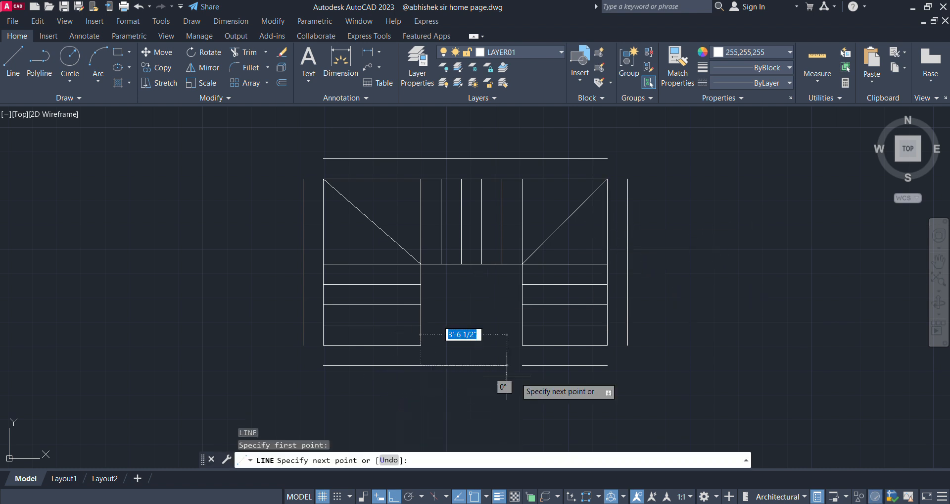
left_click(522, 365)
key("Return")
key("Return")
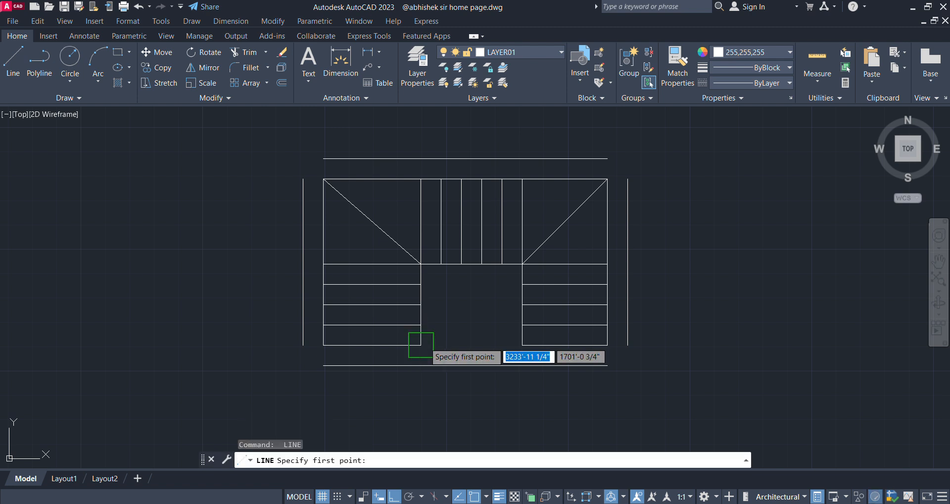
left_click(421, 345)
left_click(524, 346)
key("Return")
key("Return")
key("Escape")
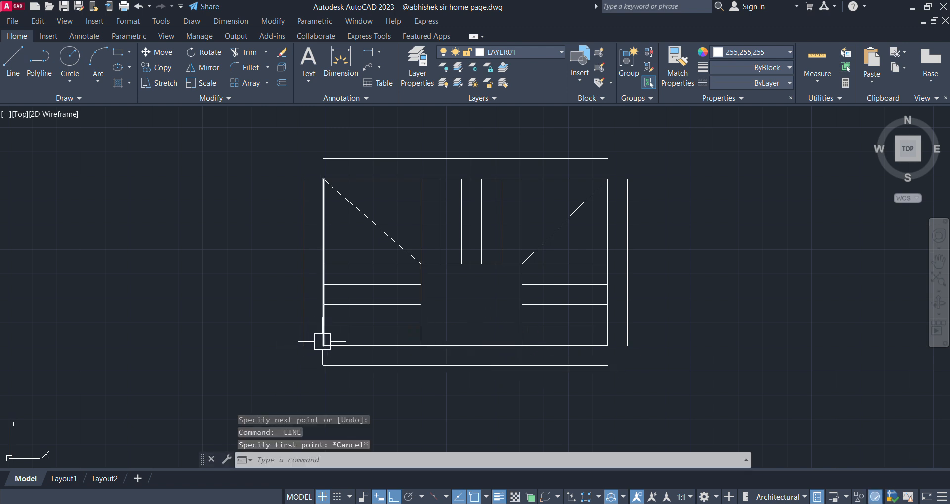
- Fillet the offset border lines into sharp corners at the lower left and upper left
type("F")
key("Return")
left_click(322, 366)
left_click(306, 322)
type("F")
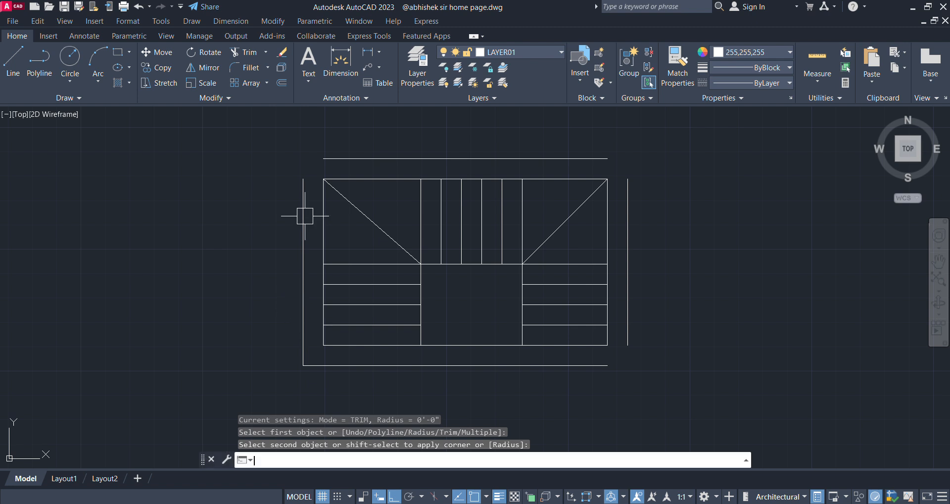
key("Return")
left_click(304, 203)
left_click(330, 160)
- Fillet the offset border lines into sharp corners at the upper right and lower right
key("Return")
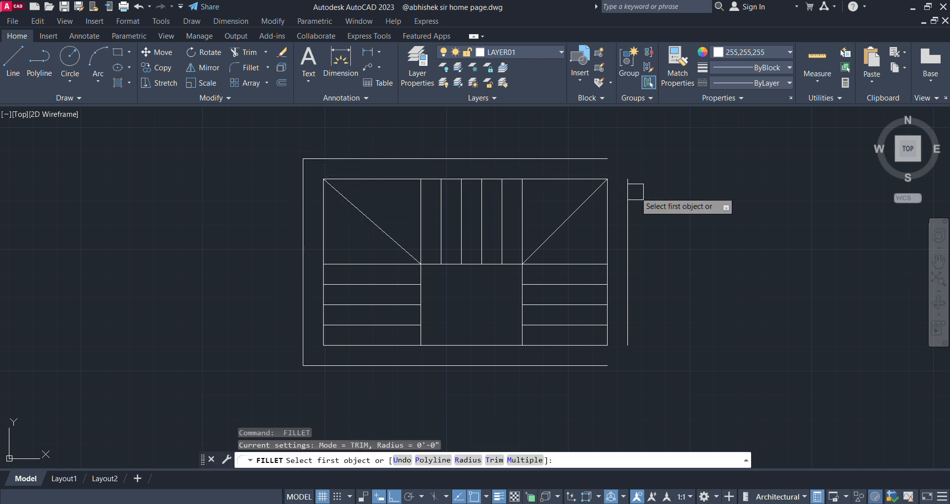
left_click(630, 191)
left_click(593, 159)
type("F")
key("Return")
left_click(627, 312)
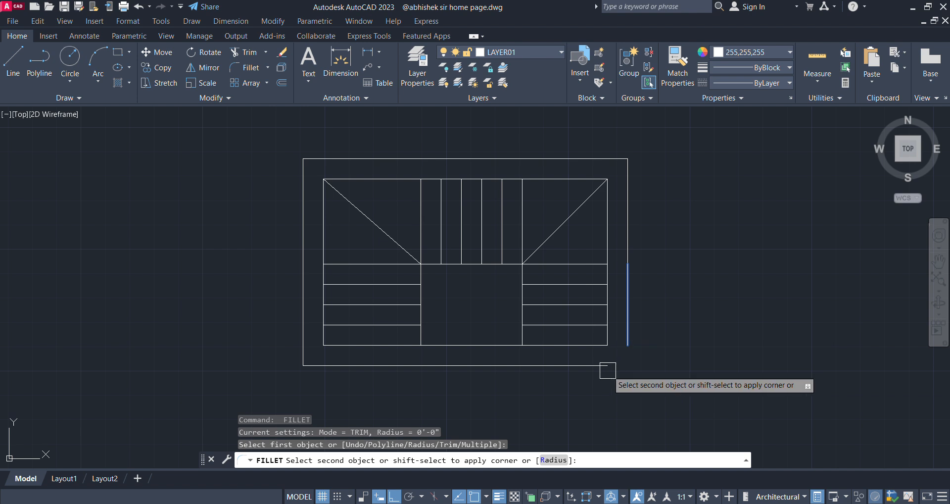
left_click(608, 370)
scroll(503, 301, "down", 2)
key("Escape")
key("Escape")
- Add the multiline text LIFT inside the central well between the two side flights
type("M")
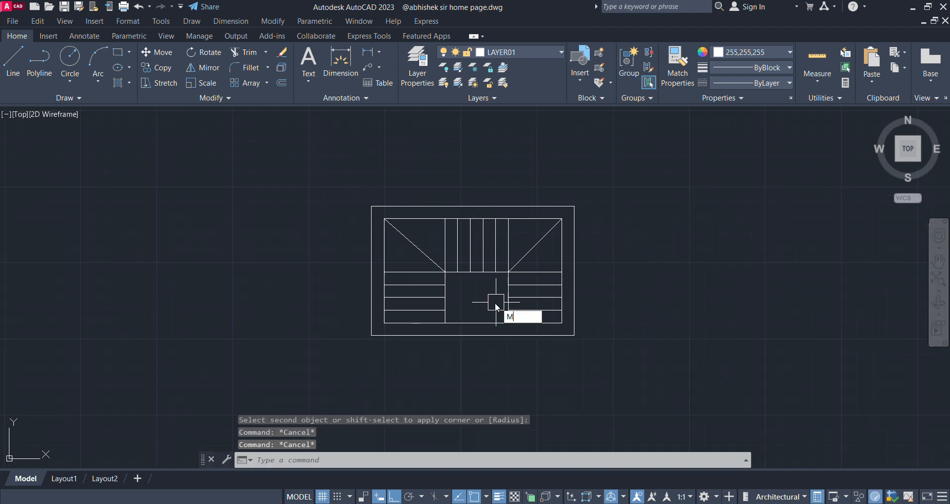
type("TT")
key("Return")
scroll(477, 301, "up", 4)
left_click(447, 267)
left_click(485, 298)
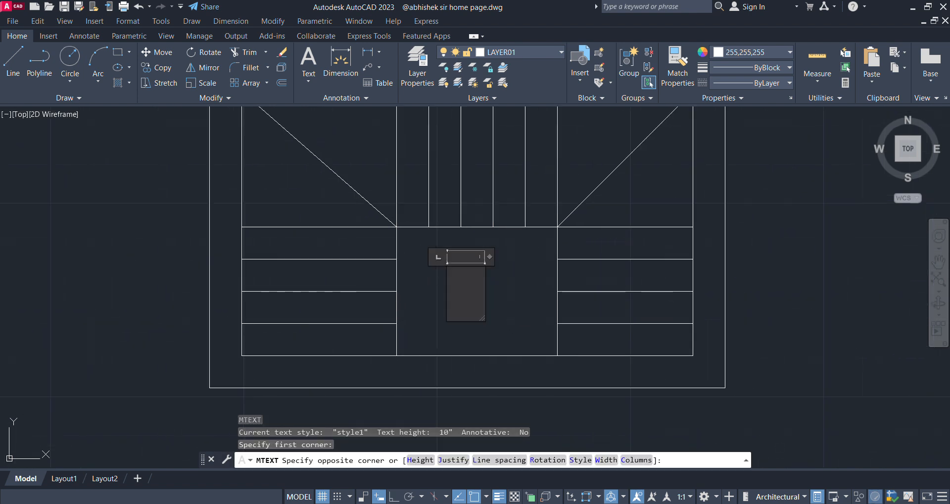
type("LIFT")
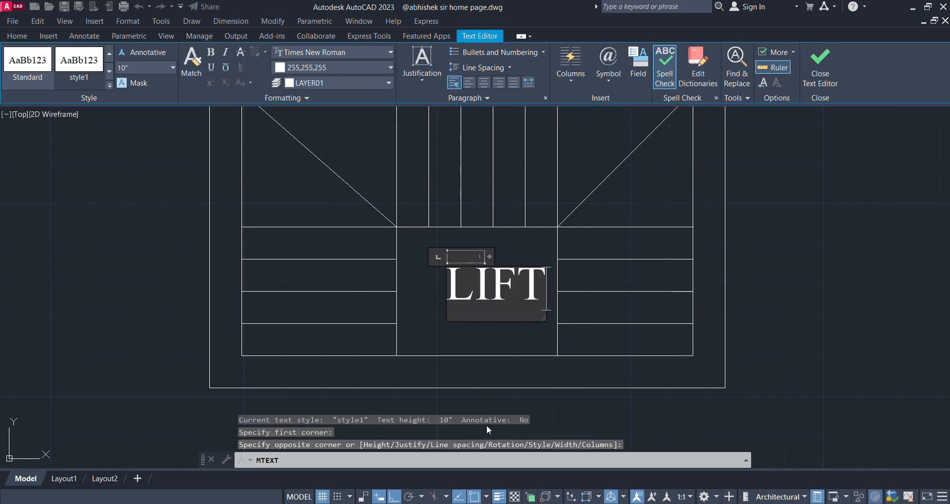
left_click(789, 290)
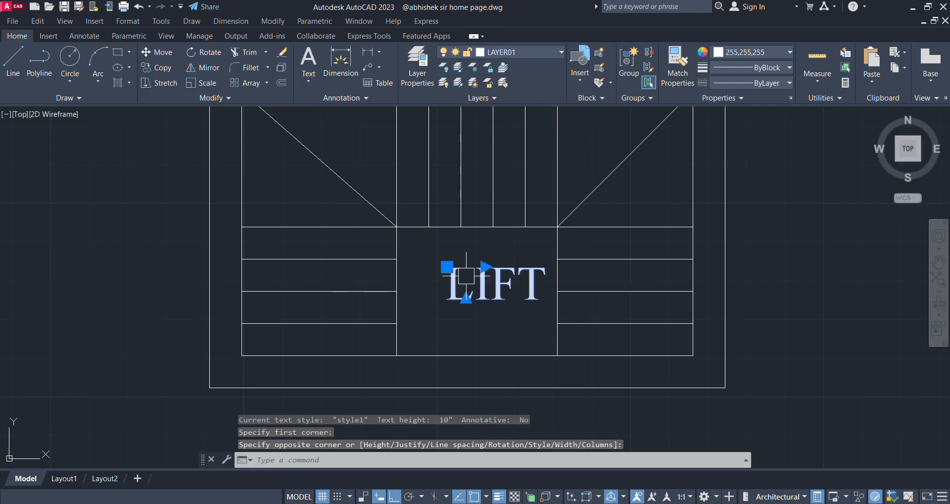
- Move the LIFT text so it sits centred in the well
type("M")
key("Return")
left_click(824, 319)
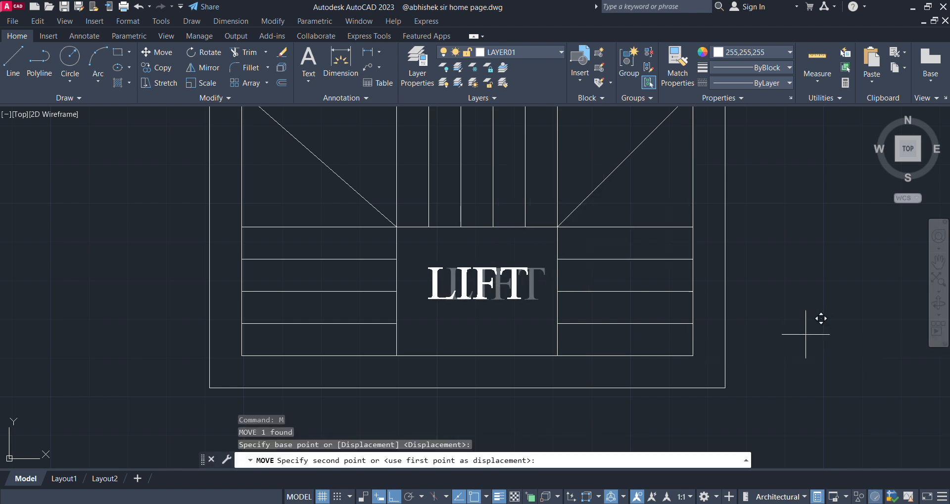
left_click(805, 334)
left_click(471, 287)
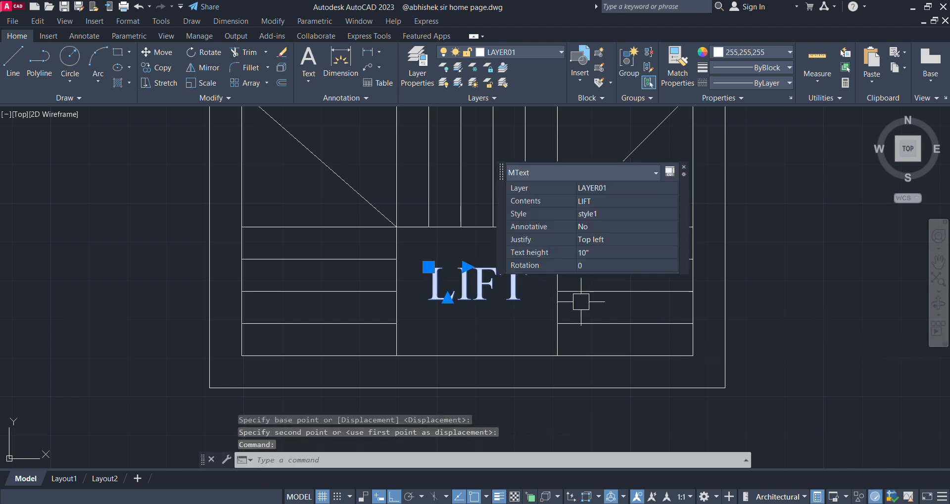
left_click(826, 321)
- Add a linear dimension for the outer border's full width above its top edge
scroll(557, 276, "down", 1)
middle_click_drag(550, 265, 487, 305)
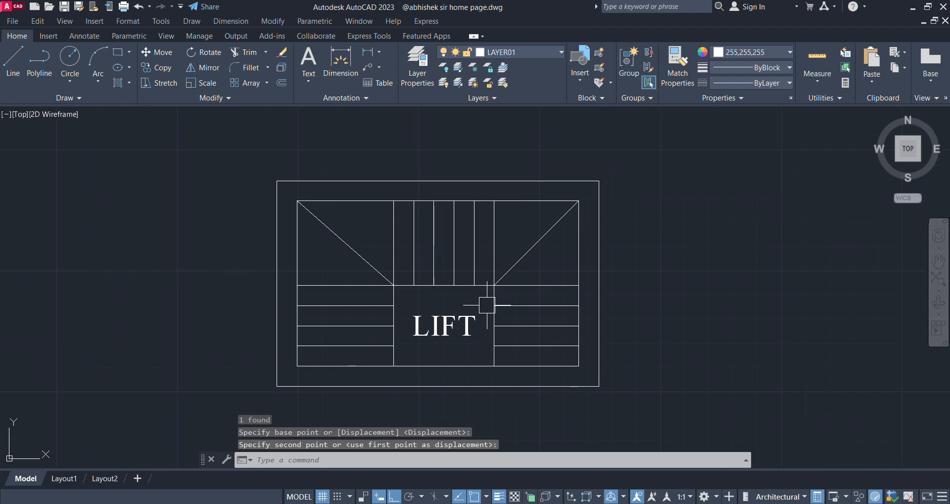
left_click(364, 55)
key("Return")
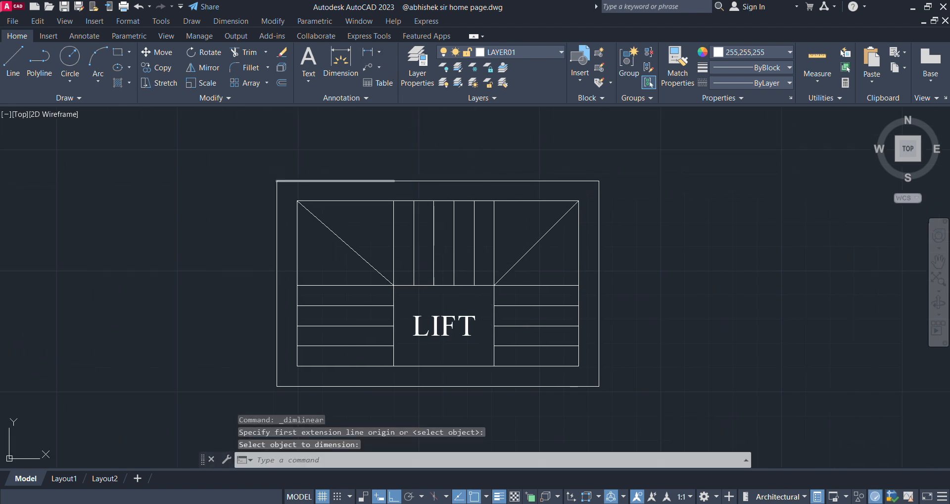
key("Return")
left_click(276, 181)
left_click(599, 181)
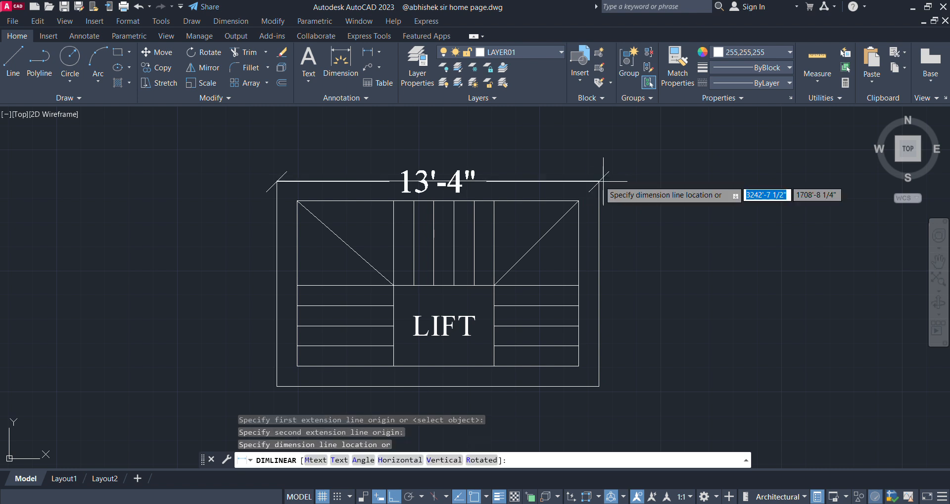
left_click(555, 153)
- Add linear dimensions for the outer border's full height on its left and right sides
key("Return")
left_click(276, 181)
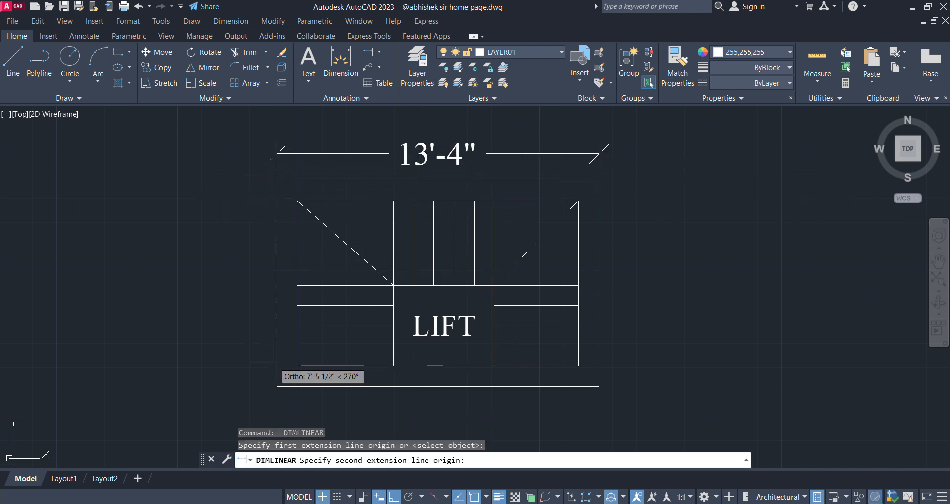
left_click(269, 386)
left_click(252, 349)
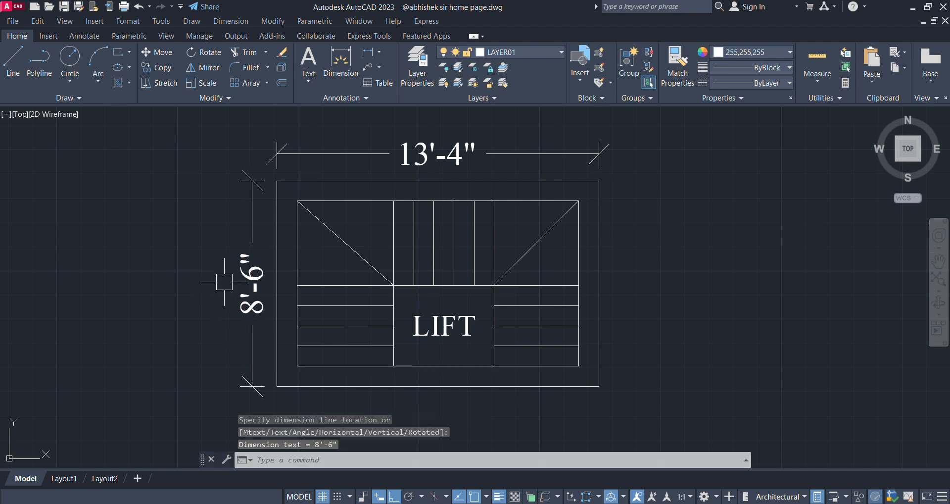
key("Return")
left_click(600, 181)
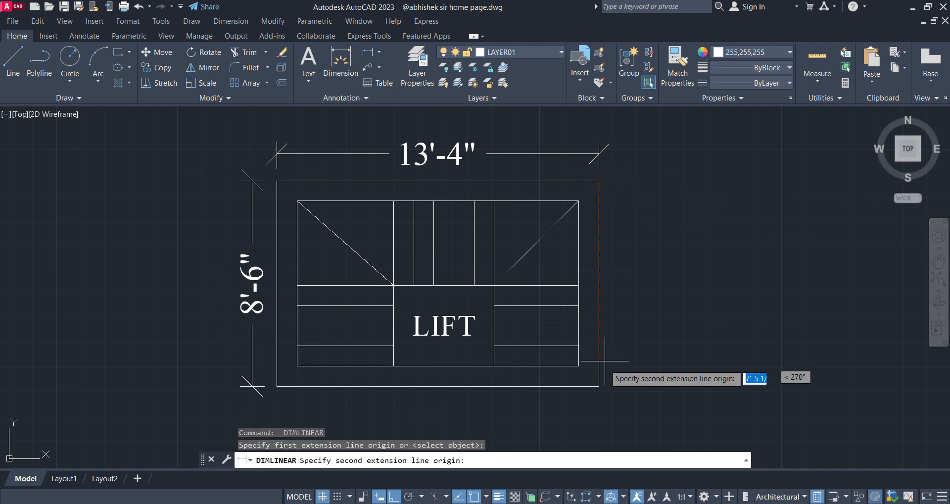
left_click(600, 386)
left_click(623, 353)
- Dimension the outer border's full width below its bottom edge and save the drawing
scroll(570, 297, "down", 3)
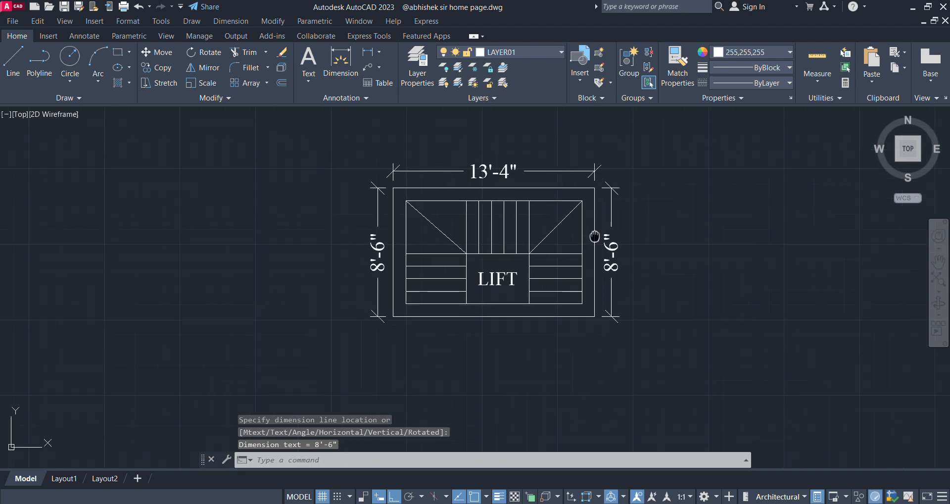
scroll(454, 276, "up", 5)
key("Return")
left_click(272, 249)
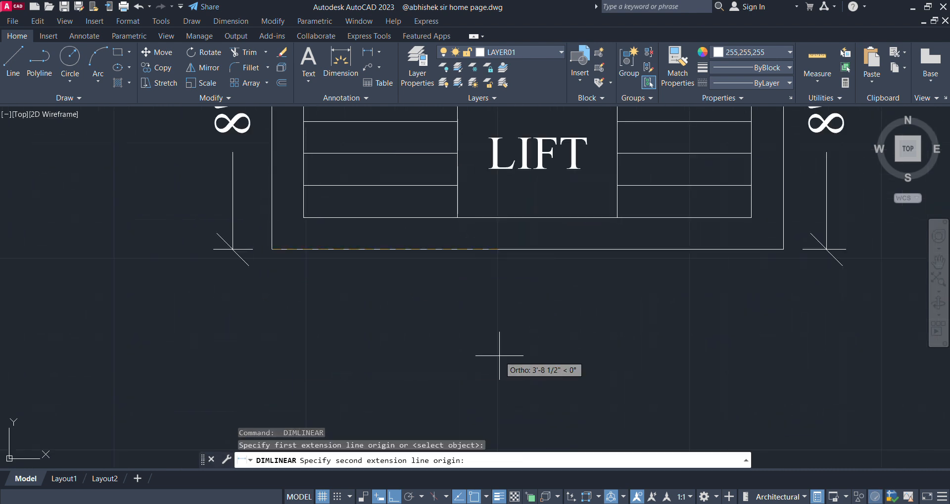
left_click(783, 249)
left_click(588, 302)
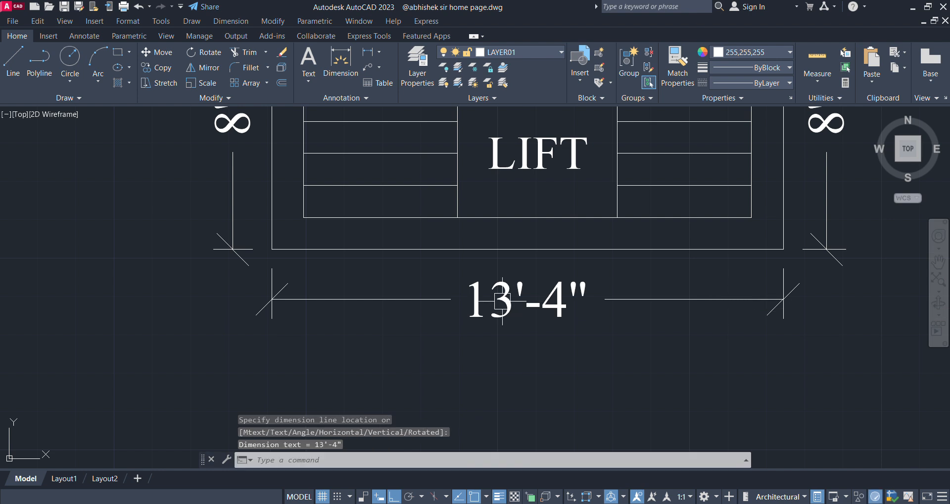
scroll(455, 329, "down", 4)
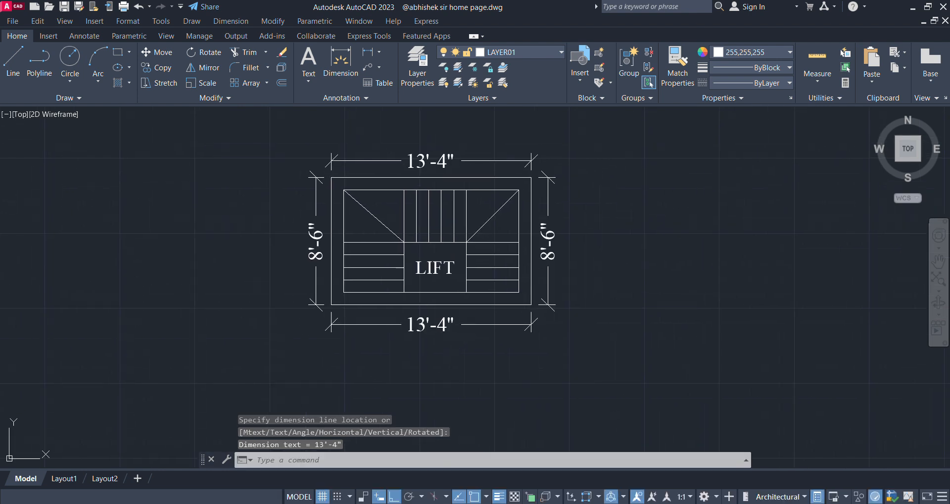
key("ctrl+s")
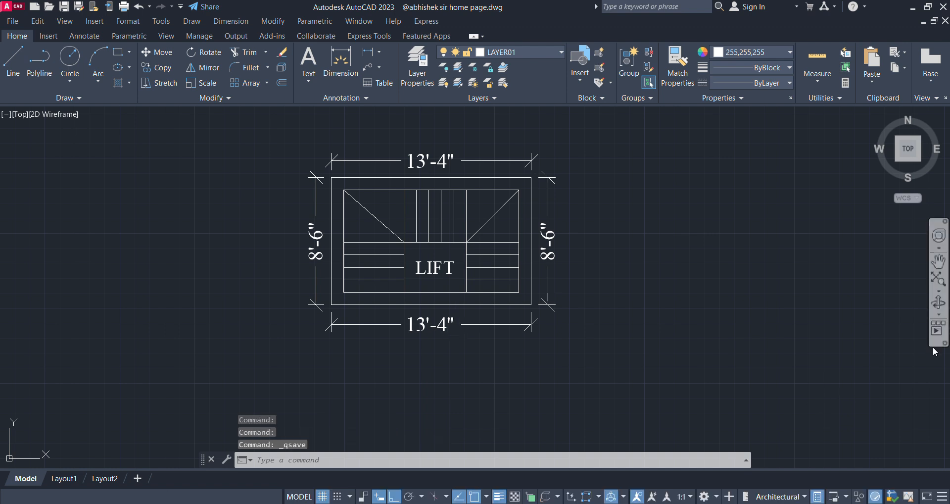
- Draw a rectangular frame about 17'-8" wide around the LIFT stair plan, enclosing all its outer dimensions
key("Return")
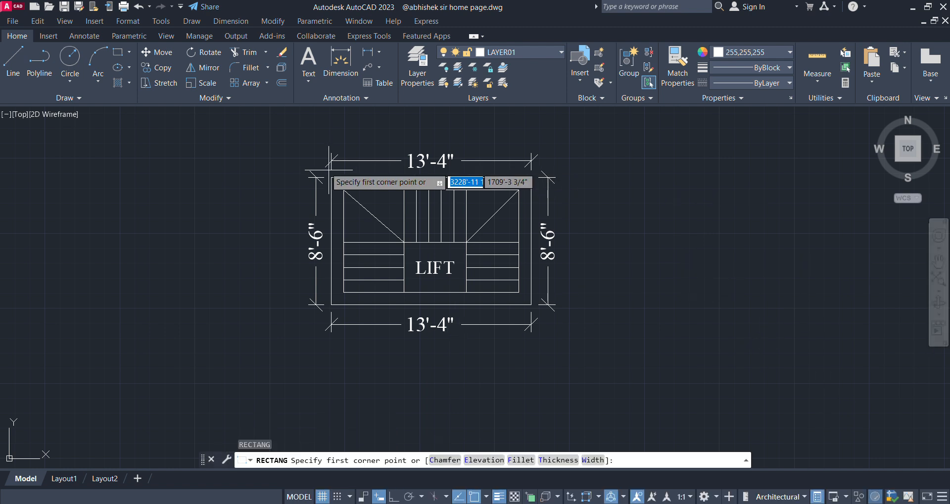
left_click(302, 135)
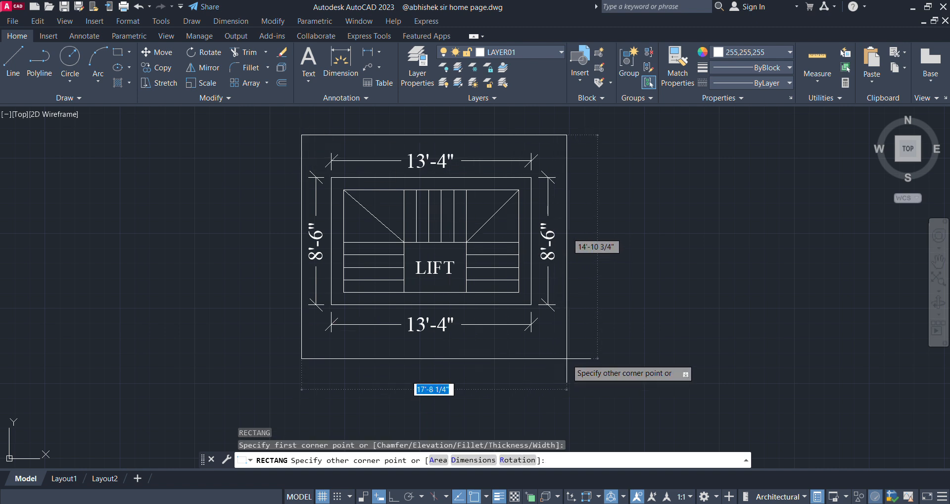
left_click(565, 345)
- Move the whole framed LIFT stair plan up and closer to the two-flight stair plan, leaving a gap between their frames
scroll(602, 315, "down", 4)
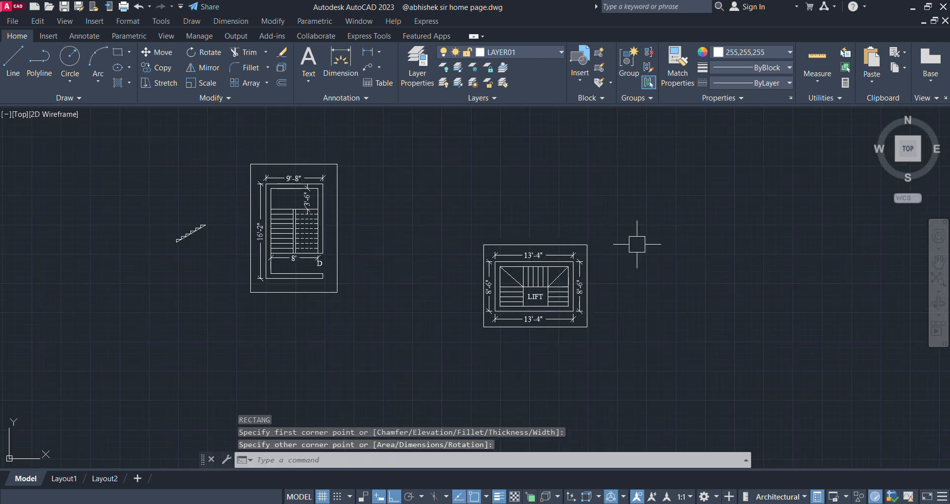
left_click(670, 217)
left_click(428, 391)
type("M")
key("Return")
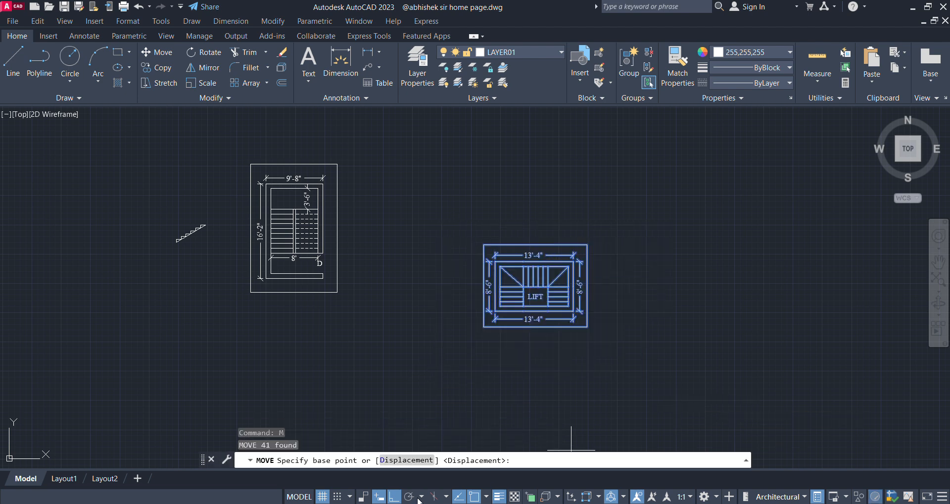
left_click(723, 418)
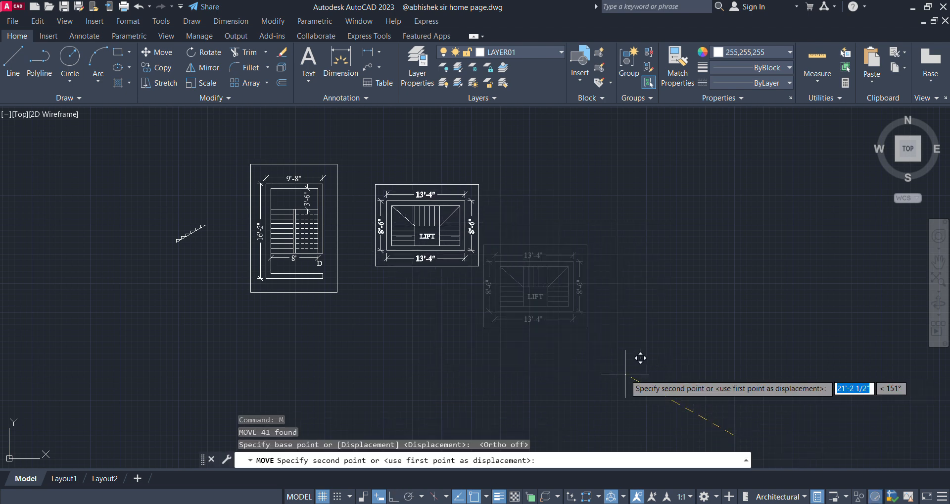
left_click(614, 360)
- Delete the entire staircase side profile beside the two-flight stair plan
mouse_move(463, 296)
middle_mouse_down()
mouse_move(509, 348)
mouse_move(654, 390)
middle_mouse_up()
scroll(445, 314, "up", 4)
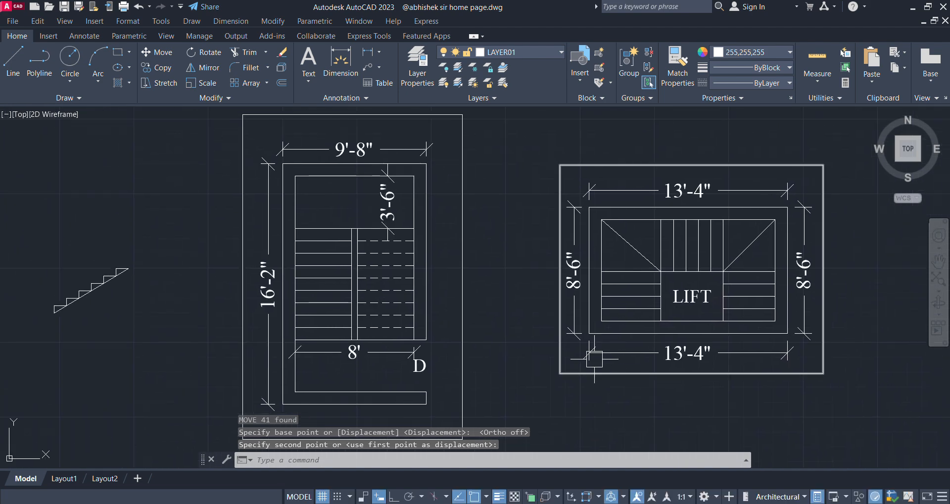
left_click(169, 221)
left_click(30, 340)
key("Delete")
scroll(165, 309, "down", 2)
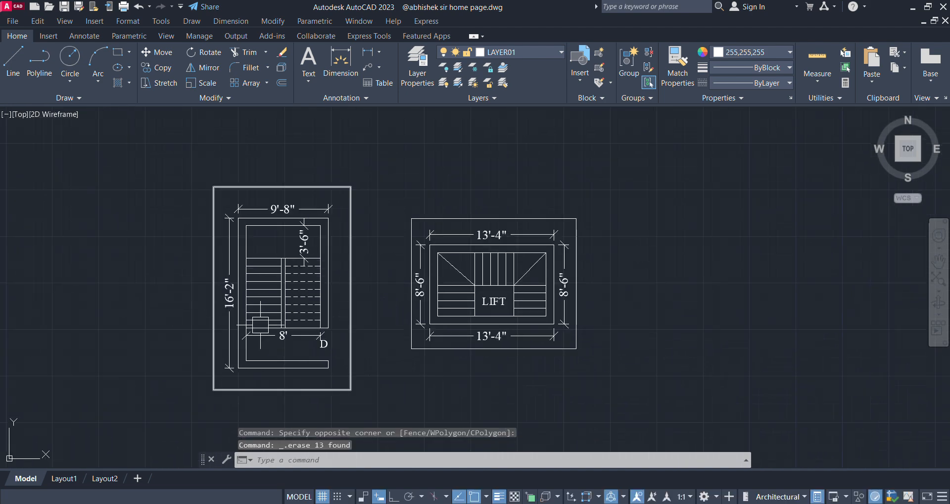
middle_click_drag(310, 329, 319, 326)
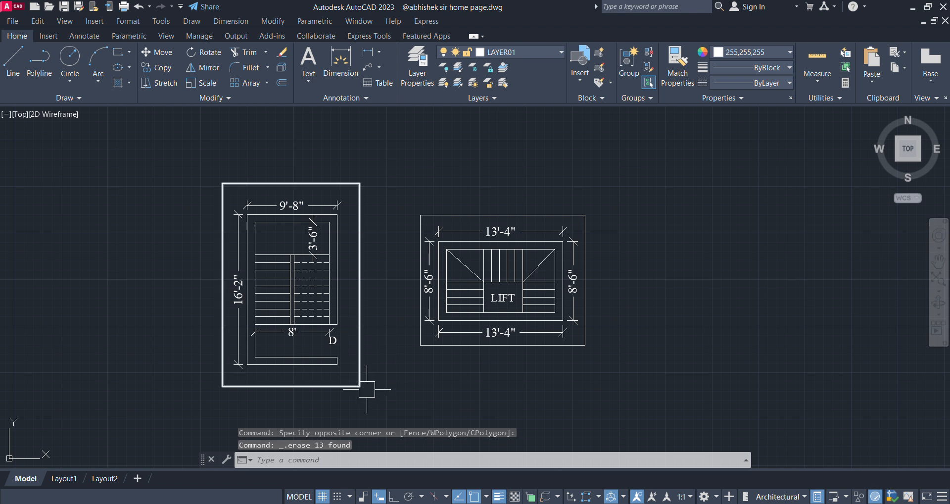